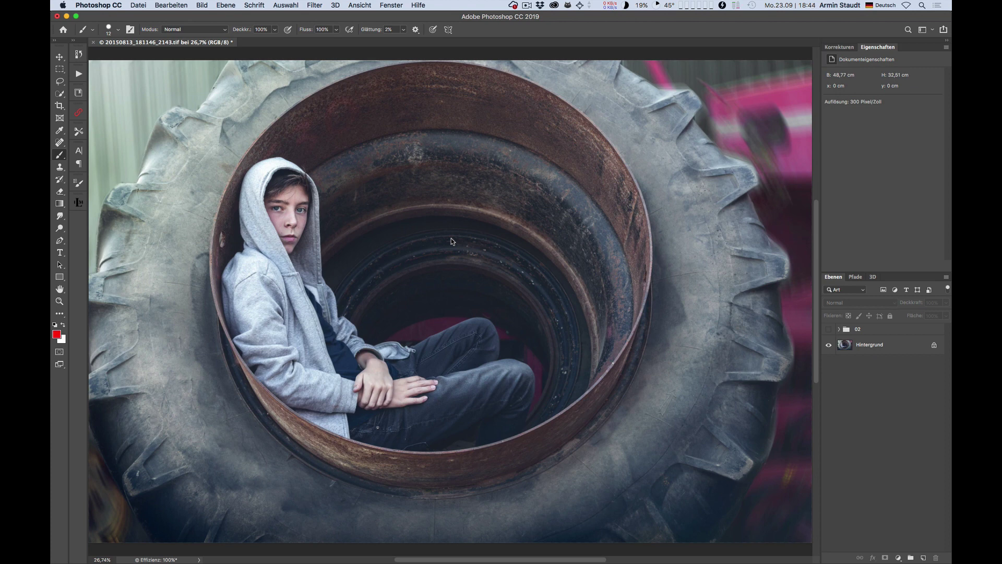
In Preferences (Cmd+K), confirm the Zusatzmodule page has Generator and extension loading enabled, then click OK
{"action": "key", "text": "i"}
{"action": "key", "text": "ctrl+k"}
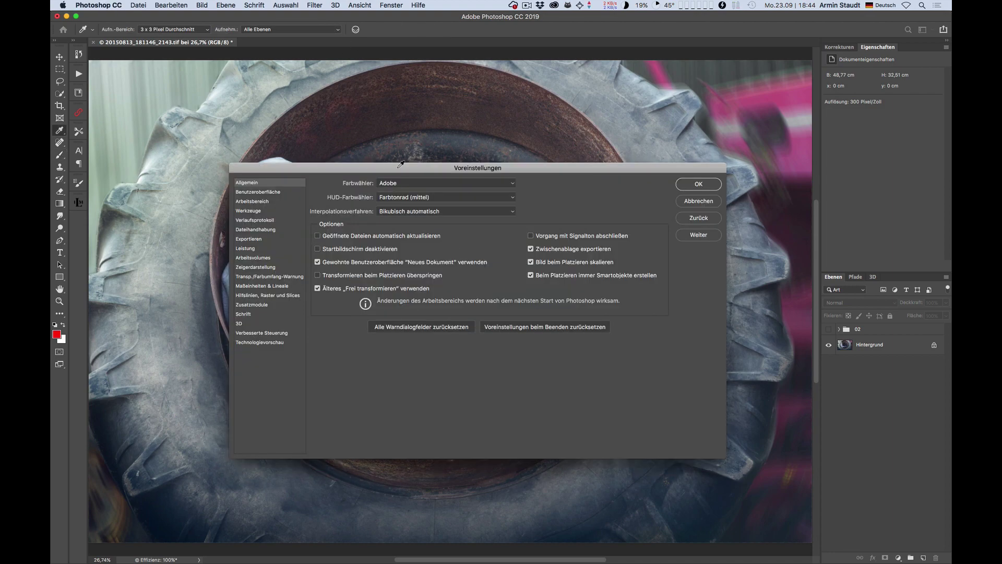
{"action": "left_click_drag", "start_coordinate": [402, 166], "coordinate": [387, 165]}
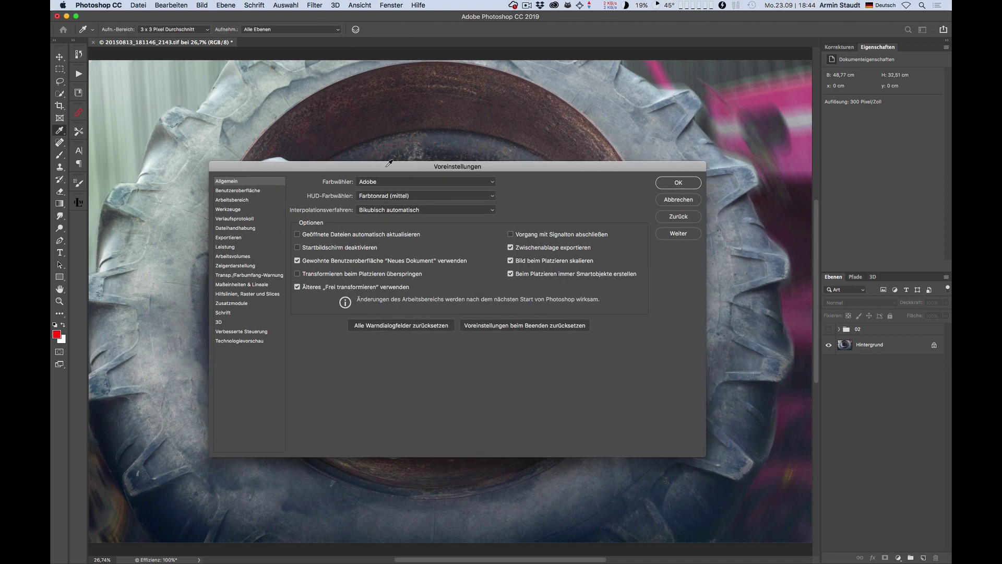
{"action": "left_click", "coordinate": [256, 294]}
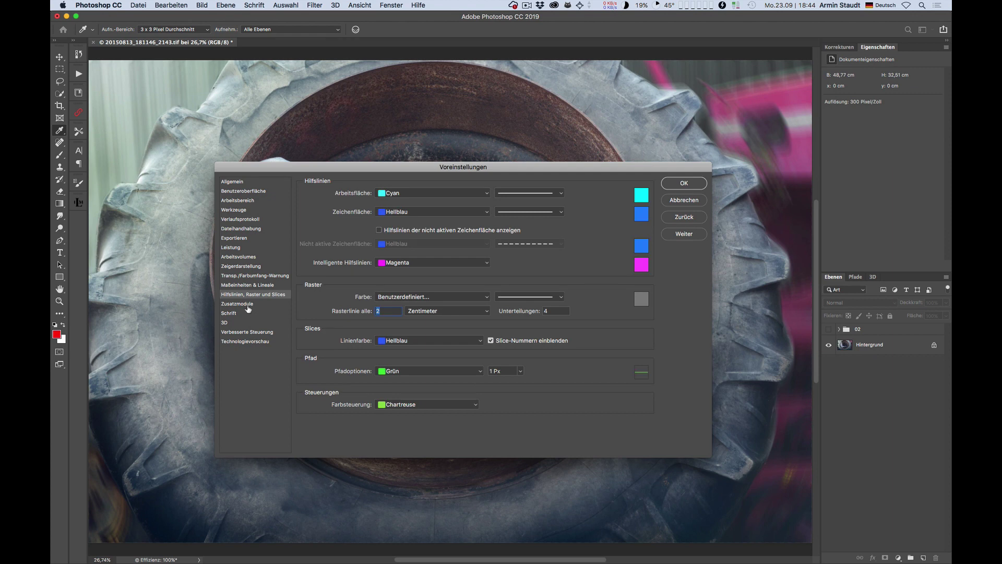
{"action": "left_click", "coordinate": [246, 304]}
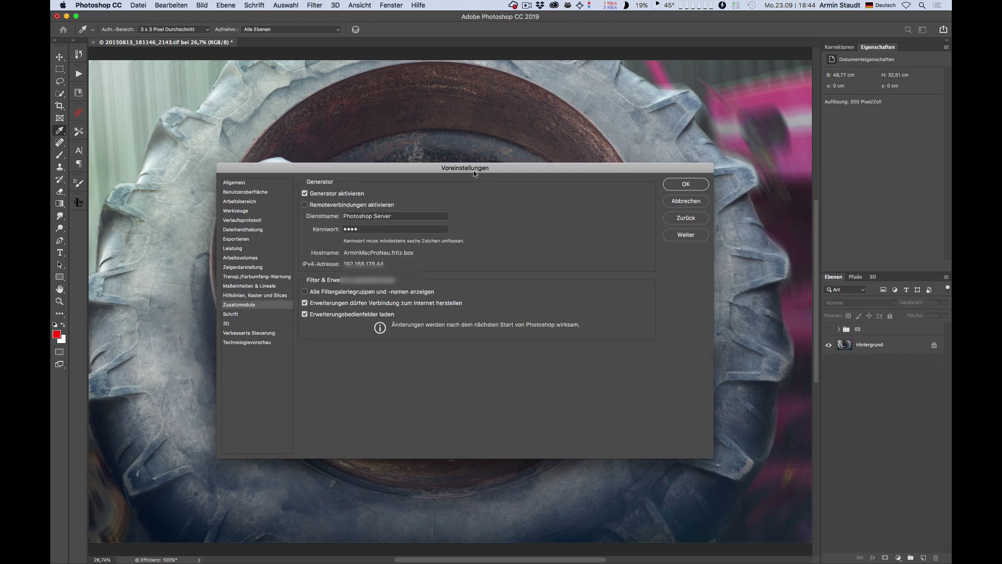
{"action": "left_click_drag", "start_coordinate": [474, 167], "coordinate": [468, 184]}
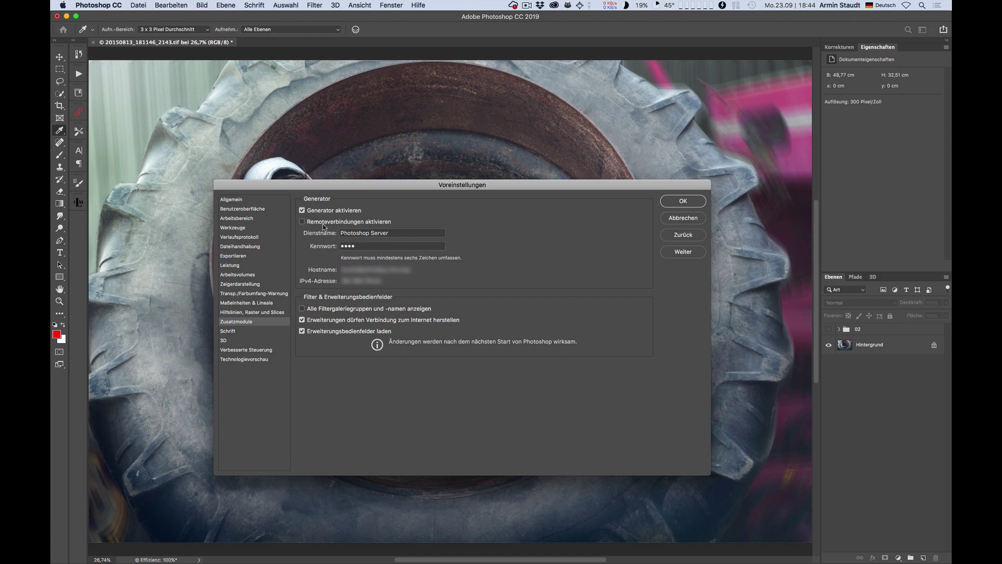
{"action": "mouse_move", "coordinate": [384, 185]}
{"action": "left_mouse_down"}
{"action": "mouse_move", "coordinate": [367, 177]}
{"action": "mouse_move", "coordinate": [379, 182]}
{"action": "left_mouse_up"}
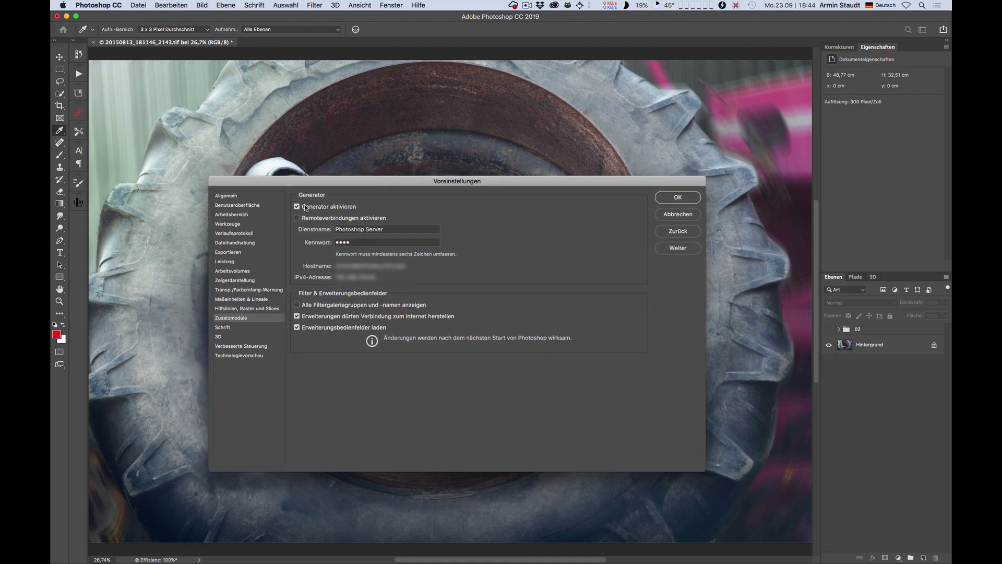
{"action": "left_click", "coordinate": [676, 197]}
{"action": "key", "text": "b"}
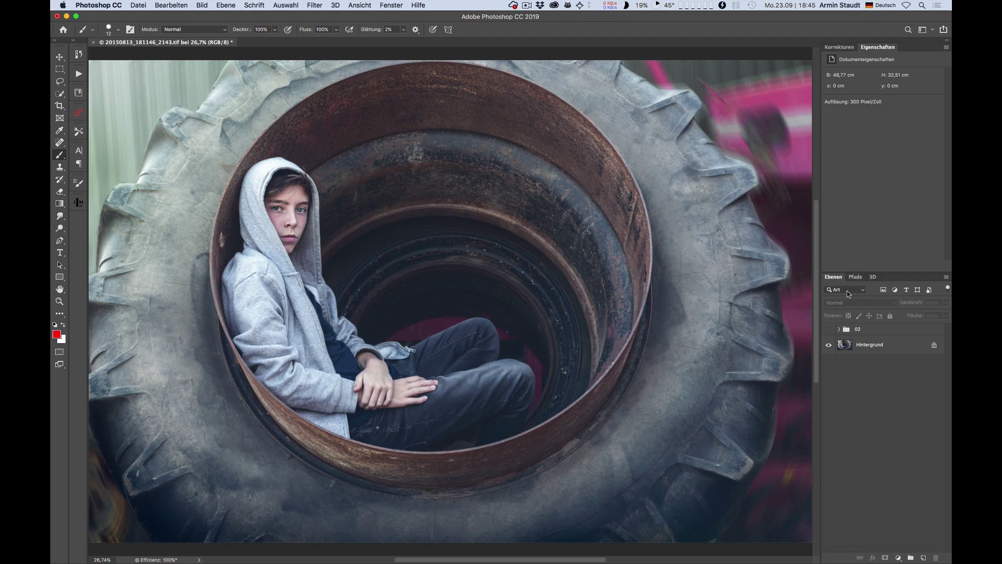
Show and expand group 02, then move its two industrial photos level along the picture's bottom
{"action": "left_click", "coordinate": [828, 330]}
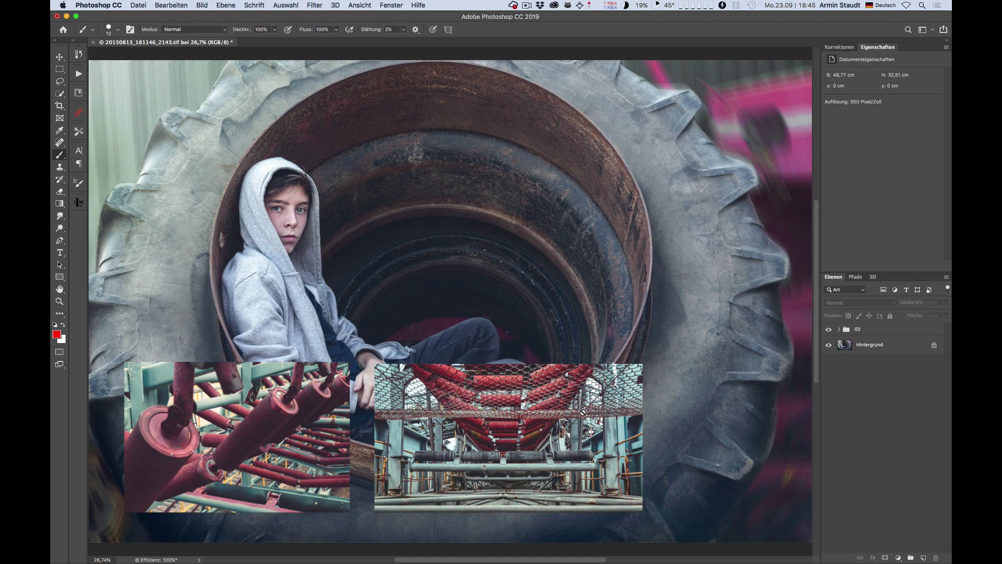
{"action": "left_click", "coordinate": [838, 329]}
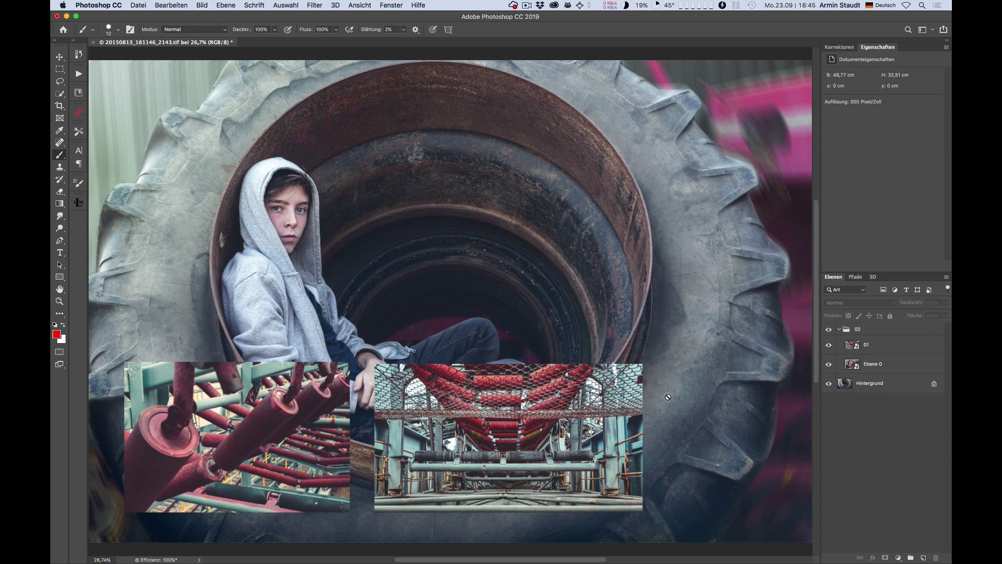
{"action": "key", "text": "v"}
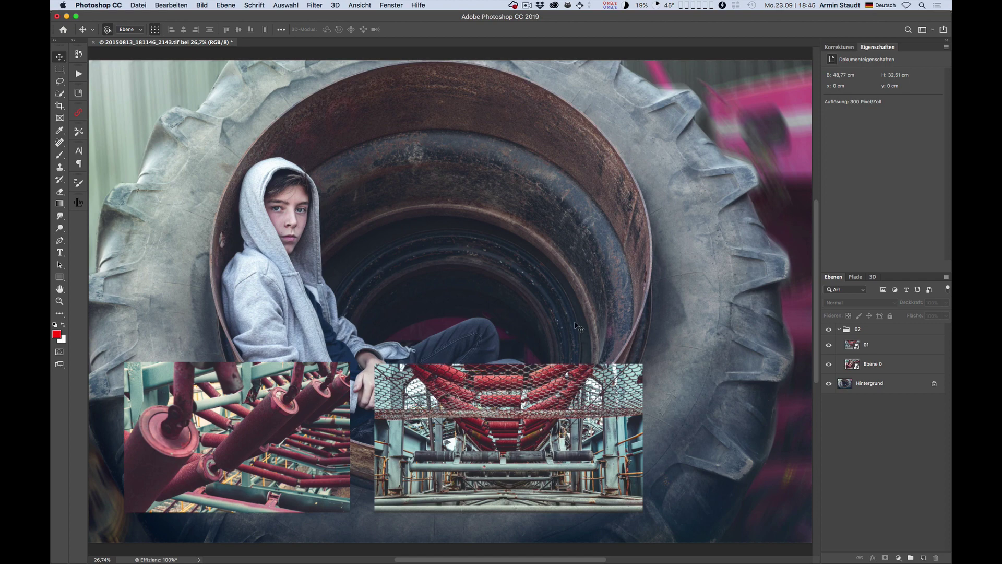
{"action": "mouse_move", "coordinate": [532, 386]}
{"action": "left_mouse_down"}
{"action": "mouse_move", "coordinate": [678, 407]}
{"action": "mouse_move", "coordinate": [654, 403]}
{"action": "left_mouse_up"}
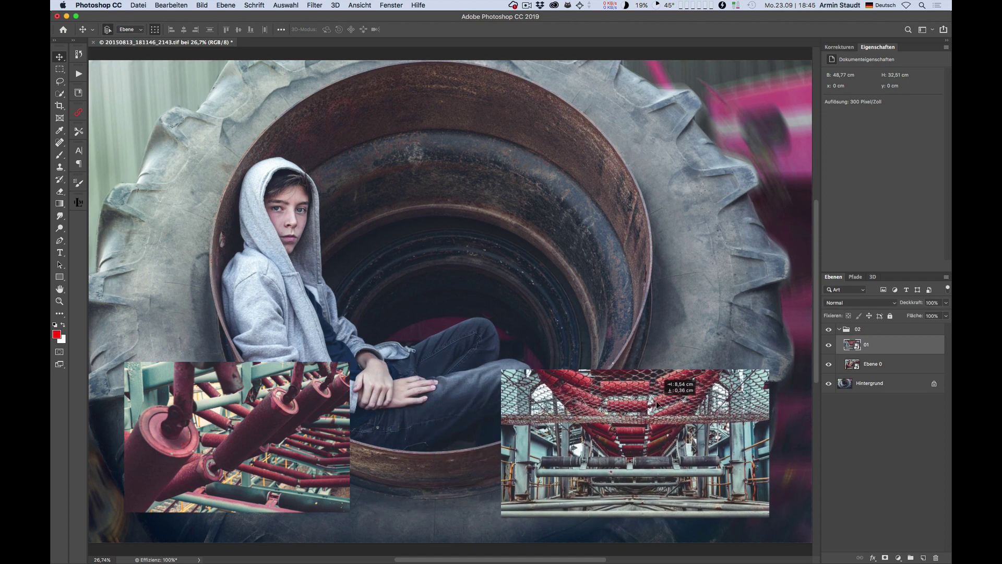
{"action": "left_click_drag", "start_coordinate": [282, 417], "coordinate": [286, 426]}
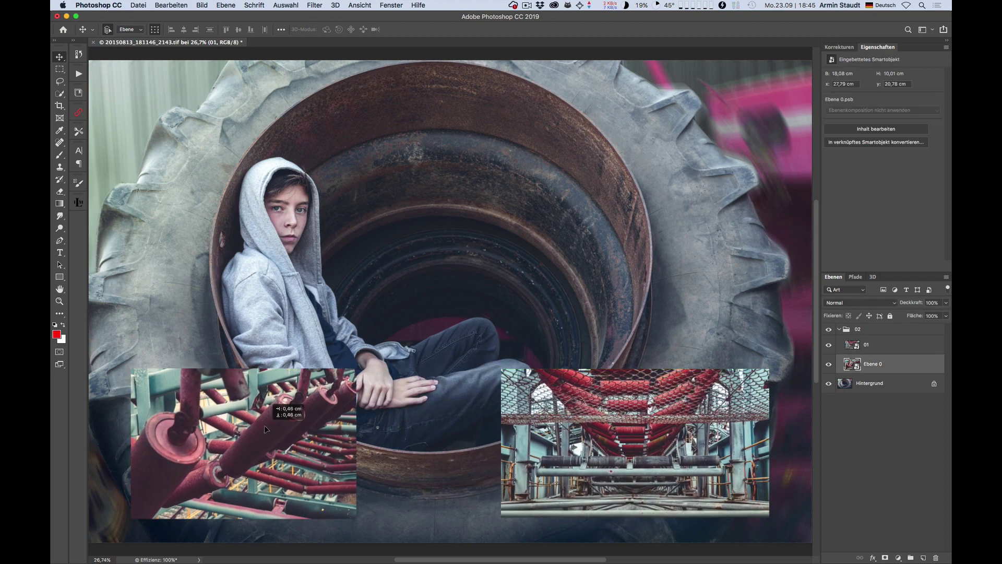
{"action": "left_click_drag", "start_coordinate": [645, 413], "coordinate": [646, 415]}
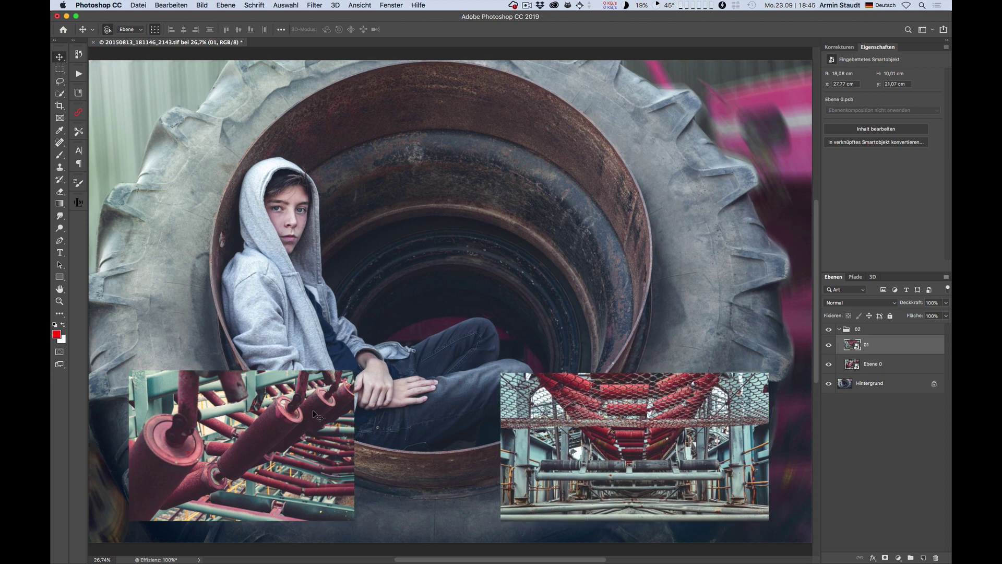
{"action": "left_click_drag", "start_coordinate": [312, 409], "coordinate": [321, 410]}
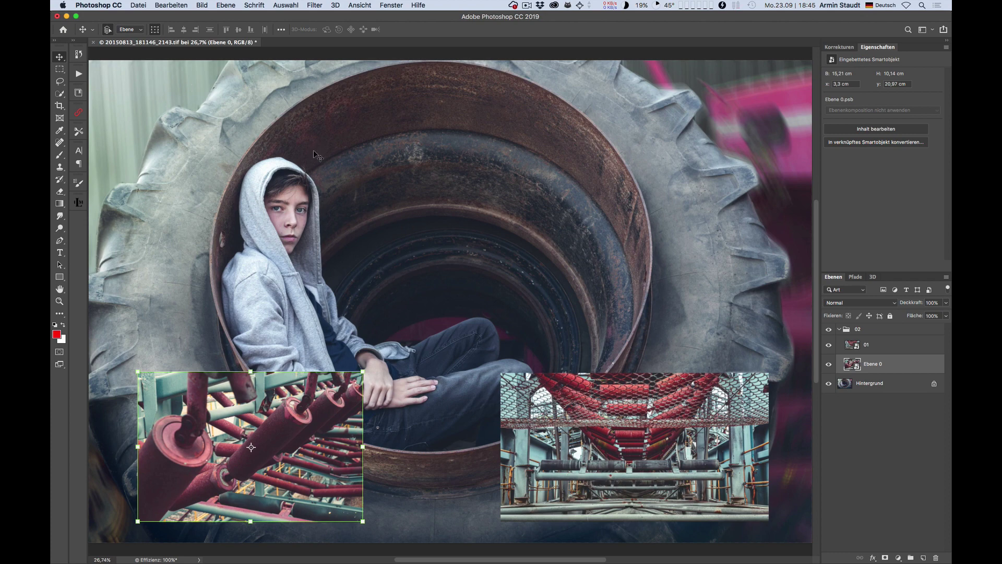
Turn on image asset generation via File > Generieren > Bild-Assets
{"action": "left_click", "coordinate": [135, 5]}
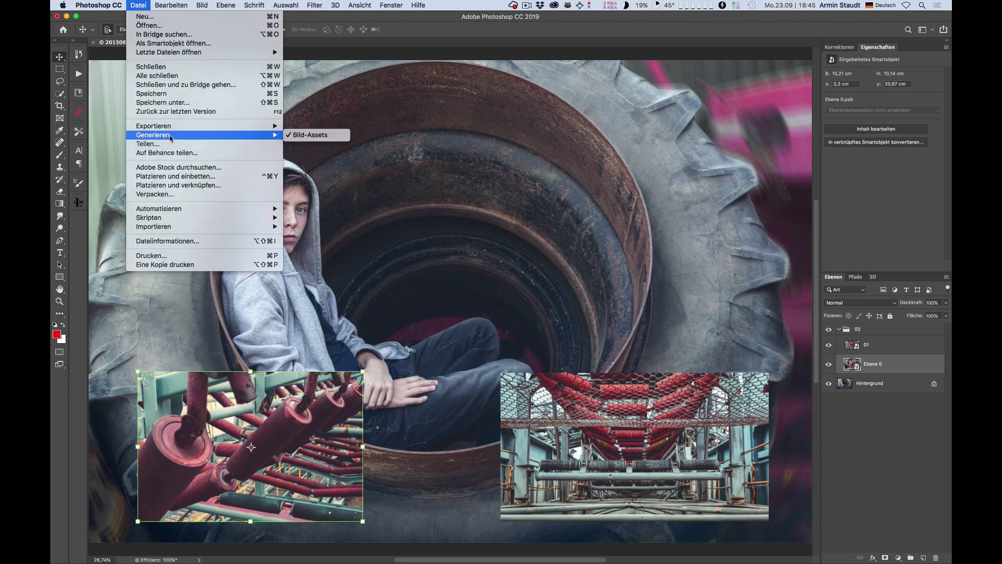
{"action": "mouse_move", "coordinate": [153, 134]}
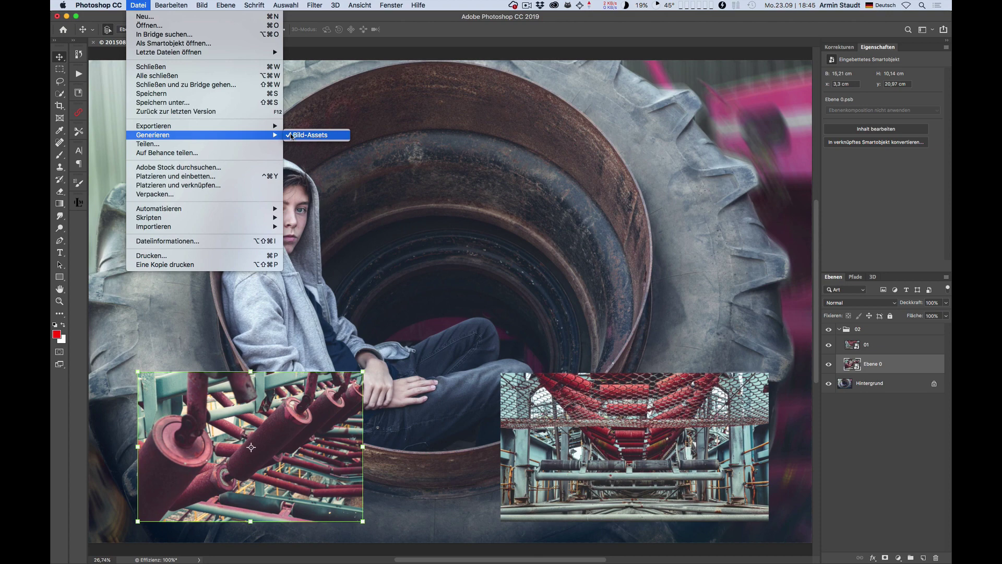
{"action": "left_click", "coordinate": [300, 137]}
{"action": "left_click", "coordinate": [138, 5]}
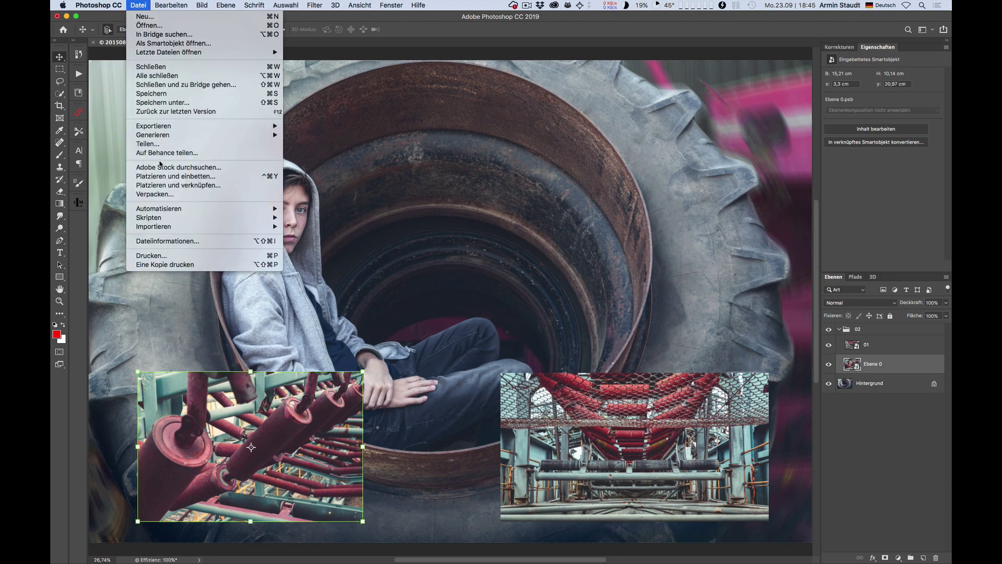
{"action": "left_click", "coordinate": [330, 135]}
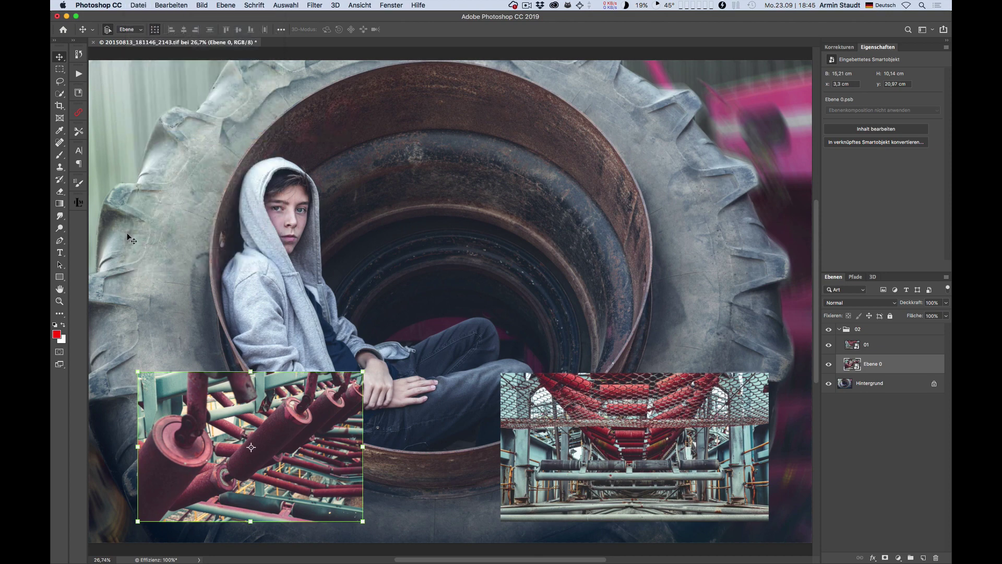
Rename layer 01 to 01.jpg and switch to the document's folder in Finder
{"action": "left_click", "coordinate": [868, 346]}
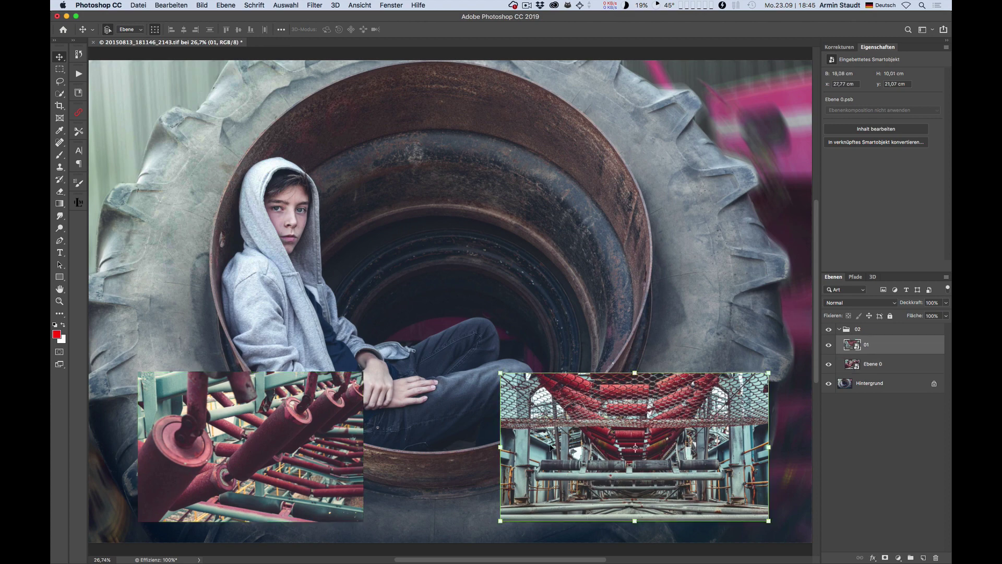
{"action": "double_click", "coordinate": [865, 344]}
{"action": "key", "text": "Right"}
{"action": "key", "text": "Return"}
{"action": "key", "text": "super+Tab"}
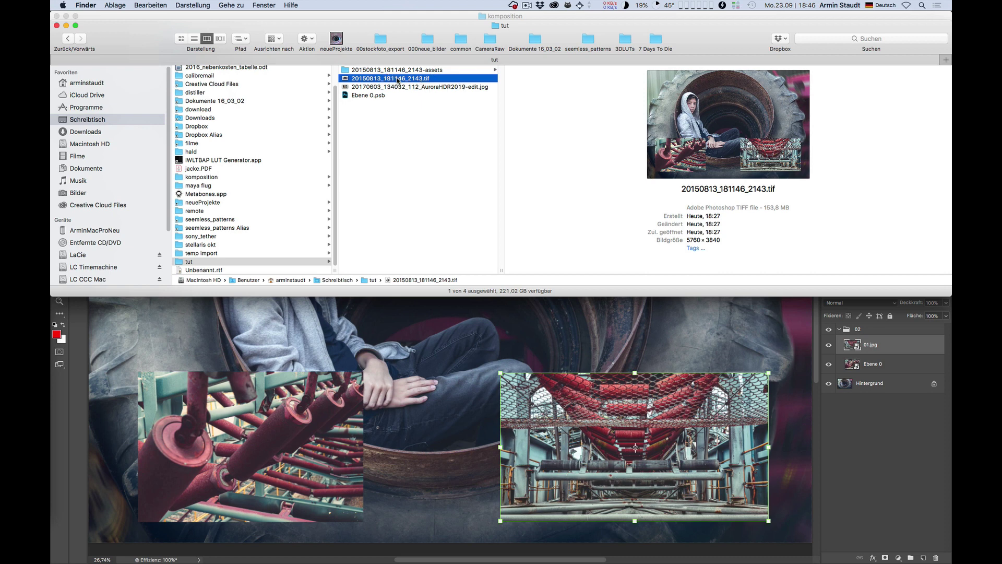
Open the 20150813_181146_2143-assets folder, preview the exported 01.jpg, and return to Photoshop
{"action": "left_click", "coordinate": [431, 71]}
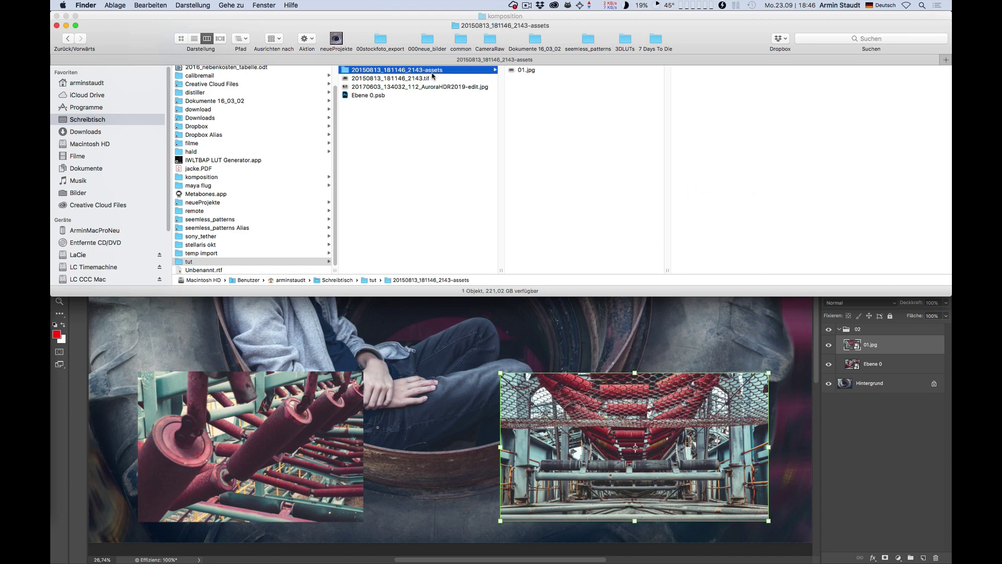
{"action": "key", "text": "Right"}
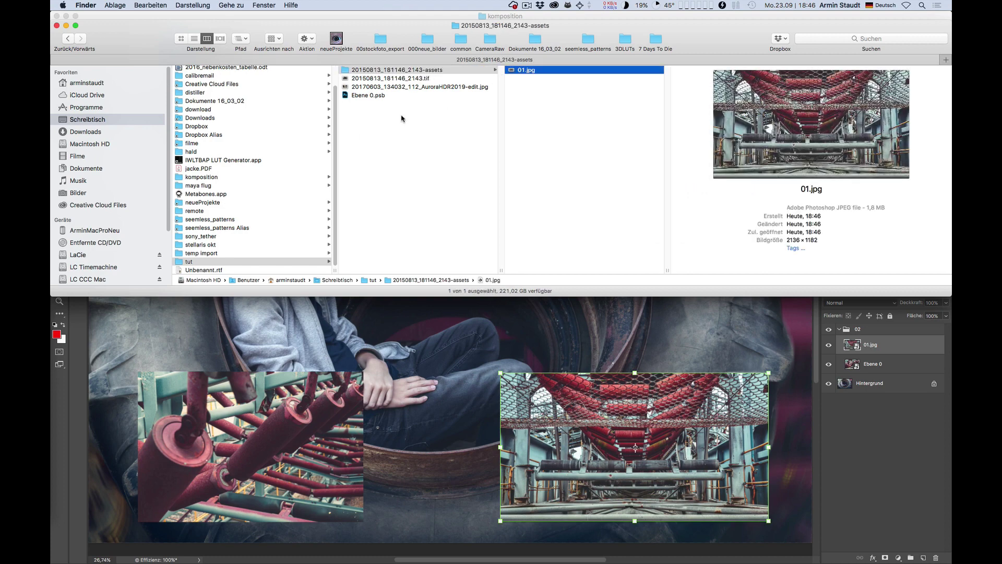
{"action": "left_click", "coordinate": [873, 443]}
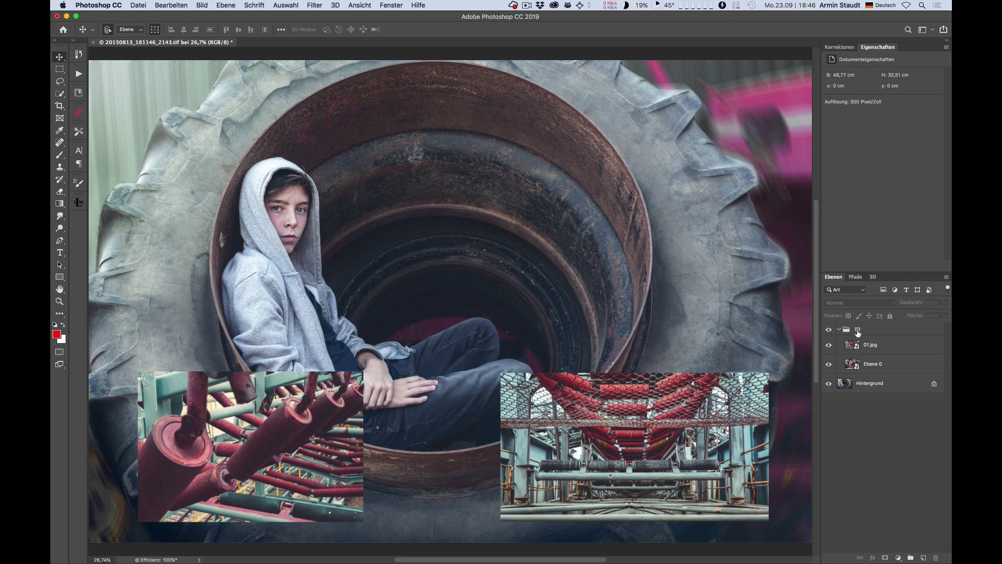
Rename layer group 02 to 02.png so it exports as an image asset
{"action": "left_click", "coordinate": [857, 330]}
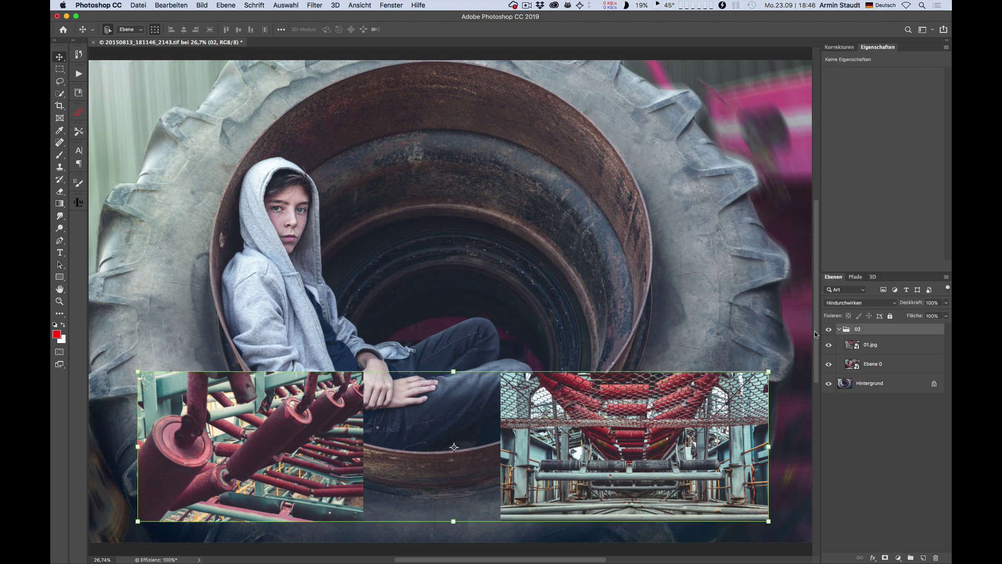
{"action": "double_click", "coordinate": [857, 329]}
{"action": "key", "text": "Return"}
Preview 02.png in Finder, then move the right pipe photo left beside the other and return to Finder
{"action": "key", "text": "super+Tab"}
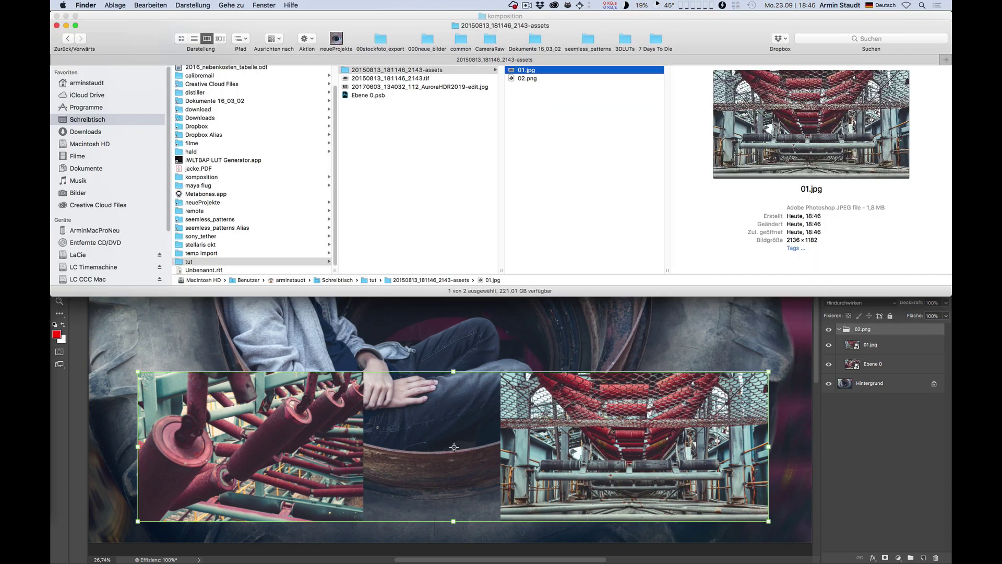
{"action": "left_click", "coordinate": [533, 78]}
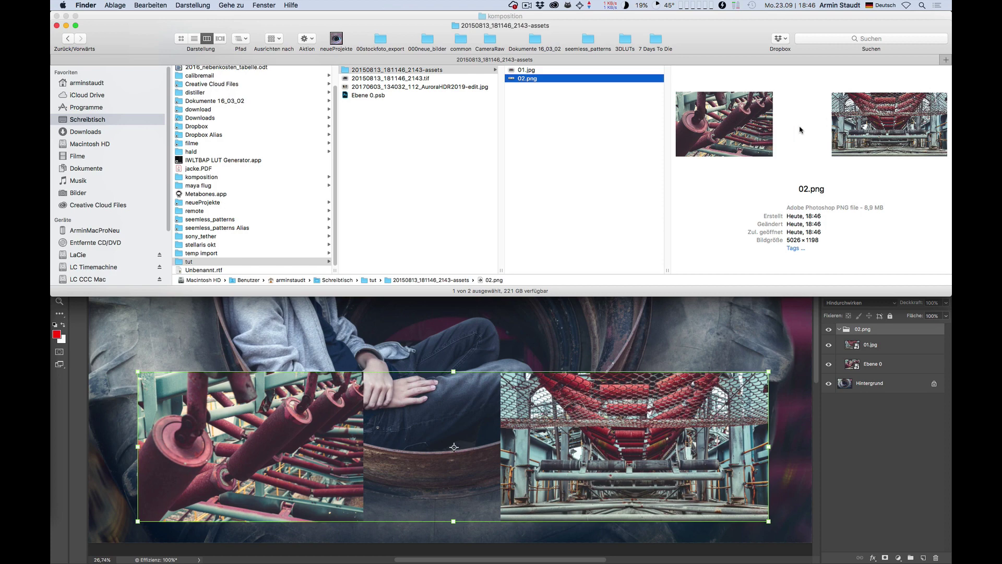
{"action": "left_click", "coordinate": [878, 446]}
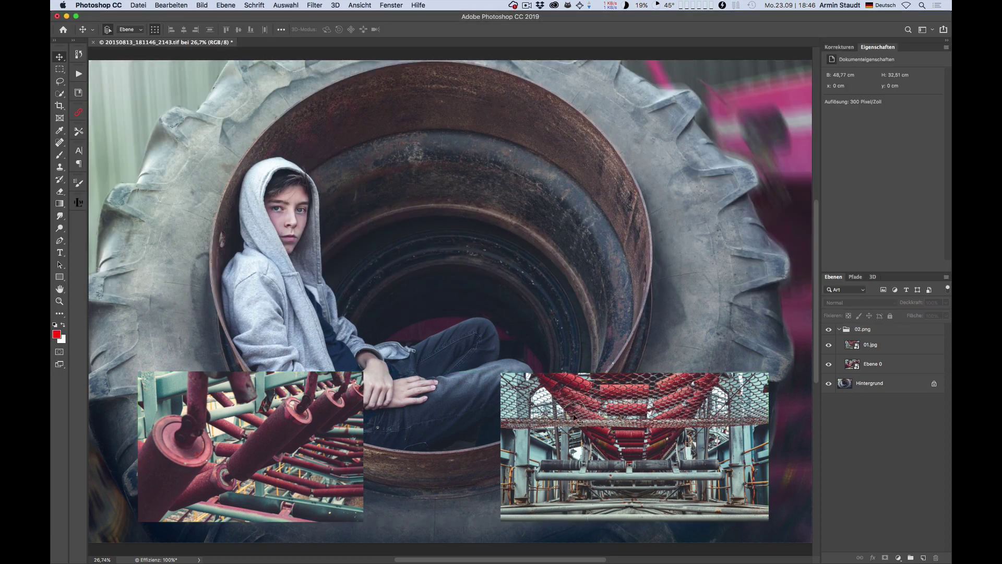
{"action": "left_click_drag", "start_coordinate": [609, 434], "coordinate": [494, 433]}
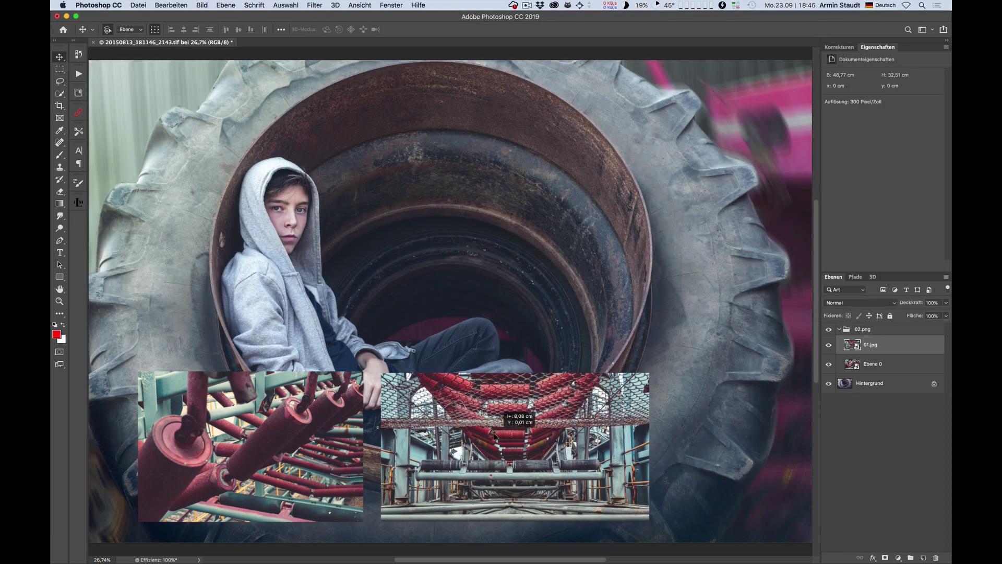
{"action": "key", "text": "super+Tab"}
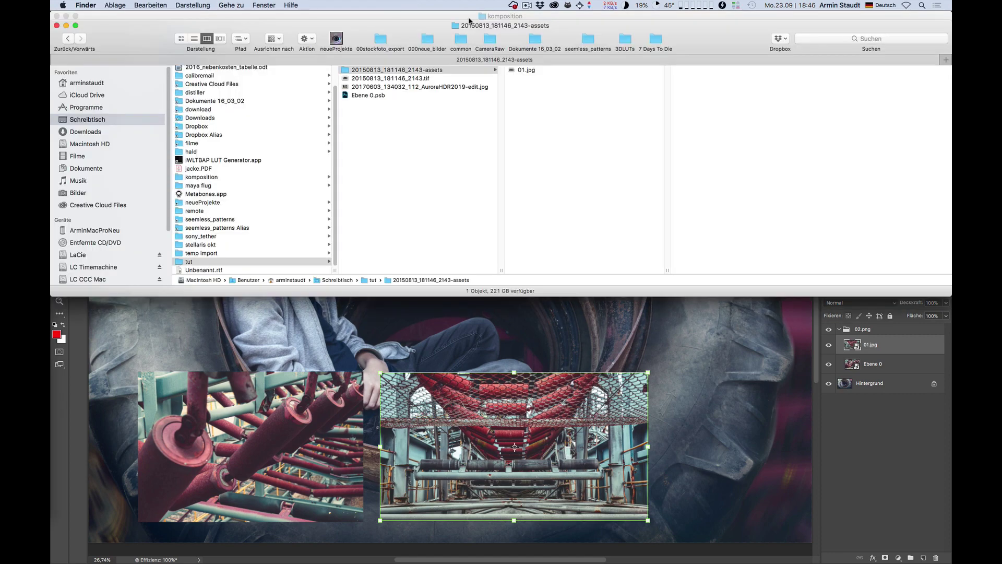
Check that the regenerated 02.png shows both pipe photos side by side, then return to Photoshop
{"action": "left_click", "coordinate": [522, 78]}
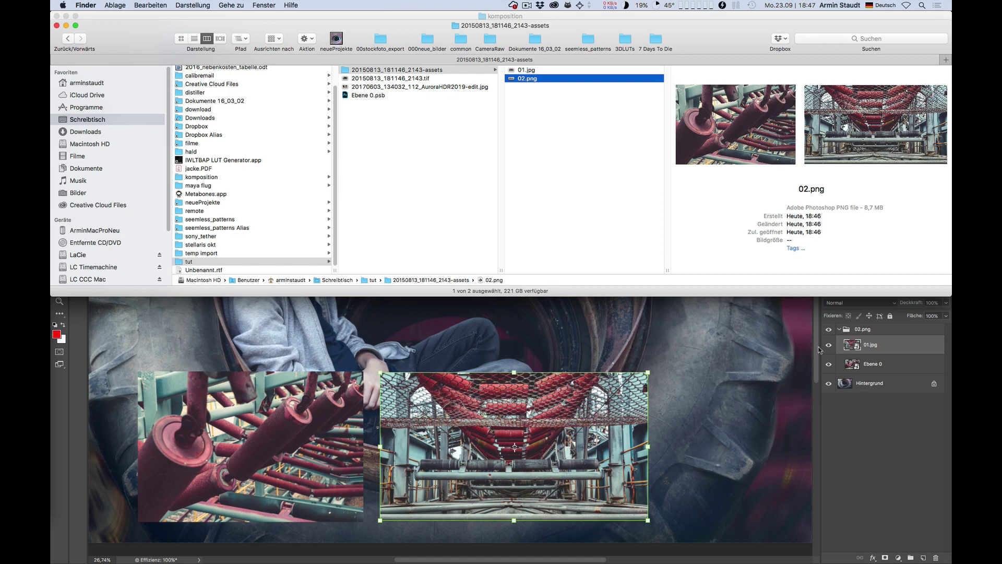
{"action": "left_click", "coordinate": [872, 412]}
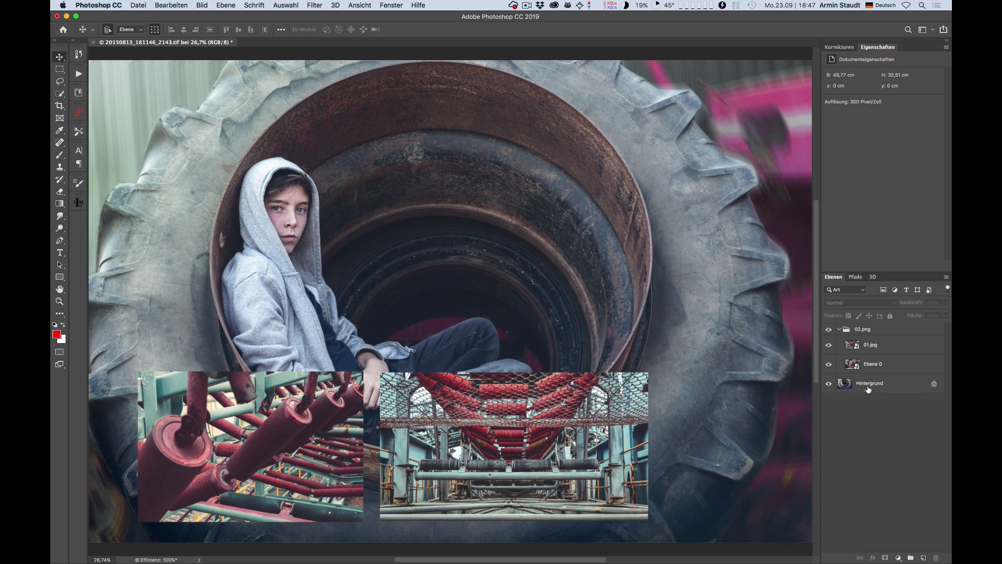
Add a Curves adjustment above 01.jpg and raise the Red channel curve to tint the image red
{"action": "left_click", "coordinate": [838, 329]}
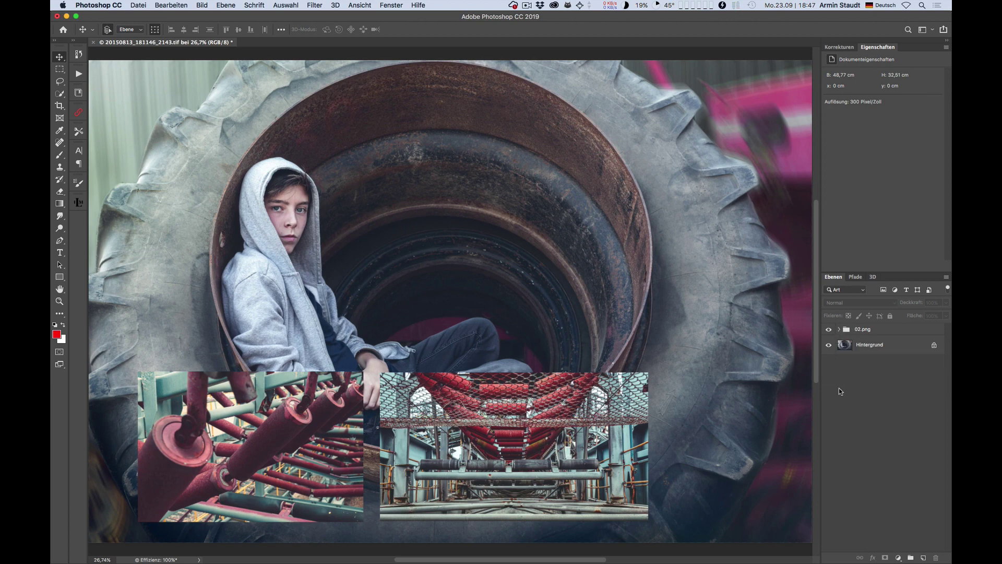
{"action": "left_click", "coordinate": [839, 329]}
{"action": "left_click", "coordinate": [855, 347]}
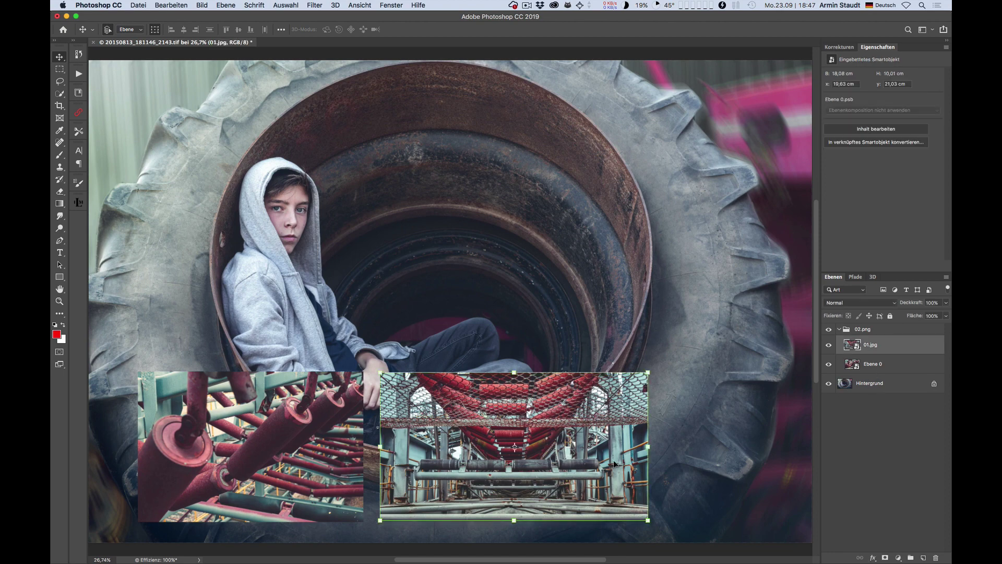
{"action": "left_click", "coordinate": [841, 47]}
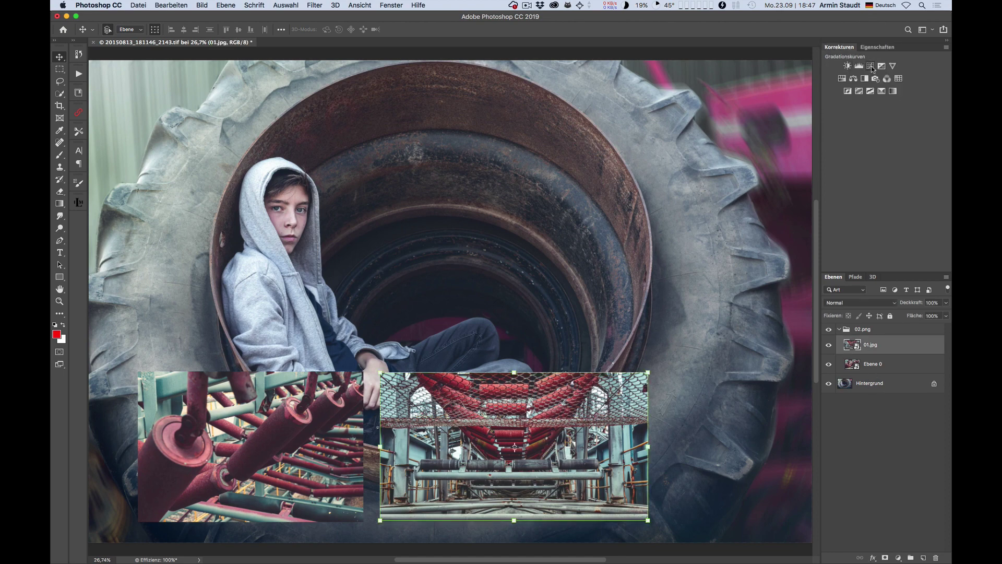
{"action": "left_click", "coordinate": [871, 66]}
{"action": "left_click_drag", "start_coordinate": [893, 140], "coordinate": [886, 124]}
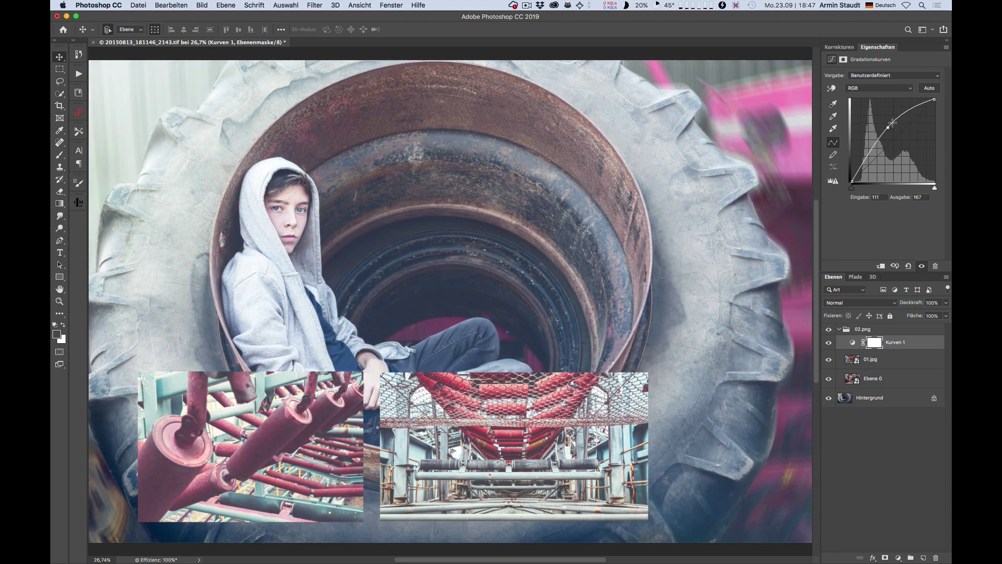
{"action": "left_click", "coordinate": [908, 265]}
{"action": "left_click", "coordinate": [862, 88]}
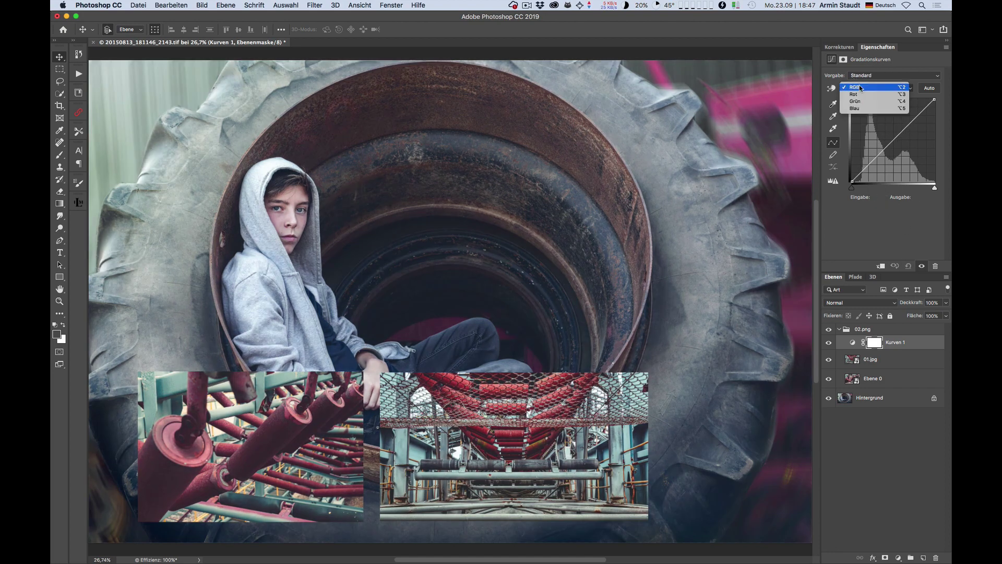
{"action": "left_click", "coordinate": [854, 94]}
{"action": "left_click_drag", "start_coordinate": [892, 139], "coordinate": [877, 124]}
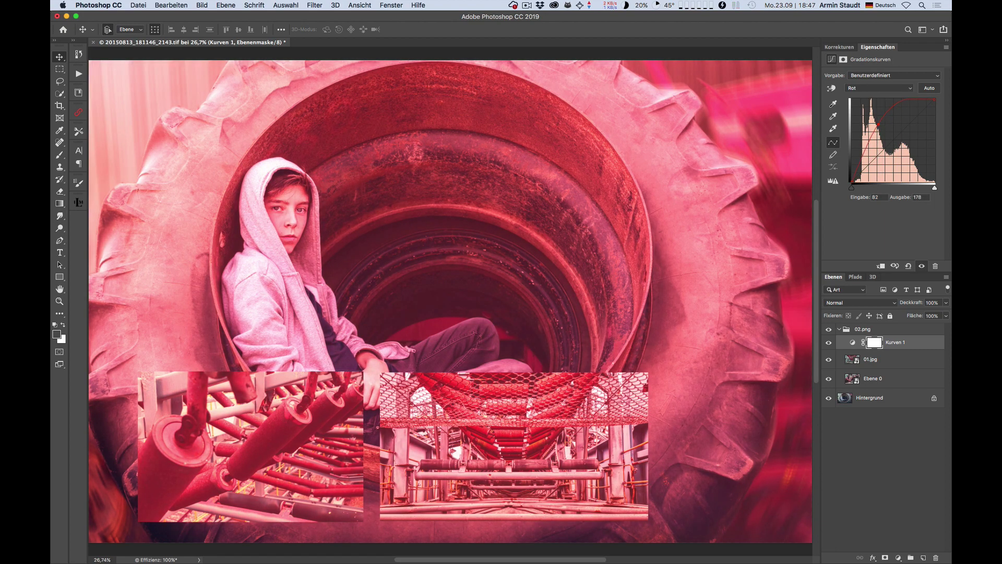
Preview the regenerated 01.jpg and 02.png in Finder, then return to Photoshop
{"action": "key", "text": "super+Tab"}
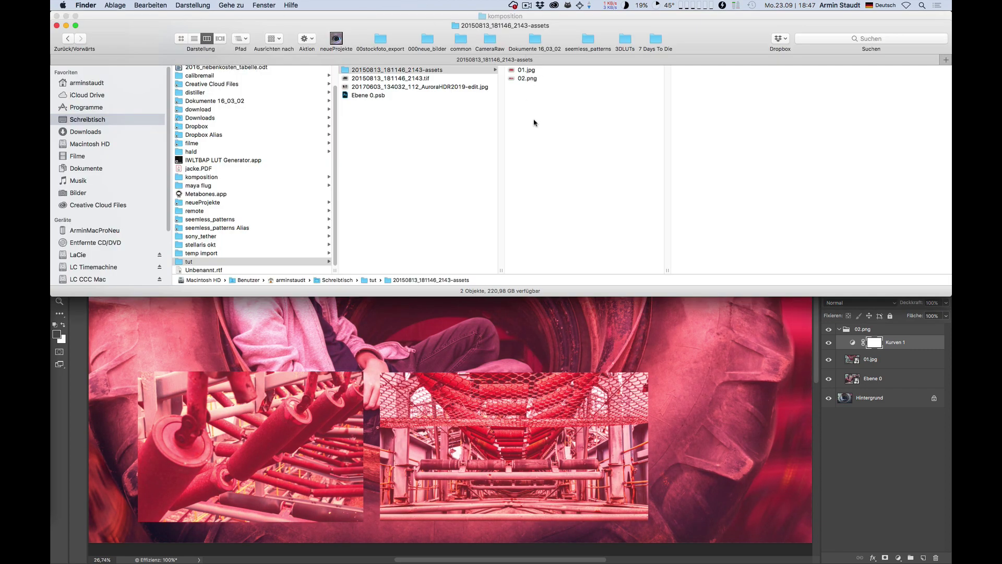
{"action": "left_click", "coordinate": [511, 71]}
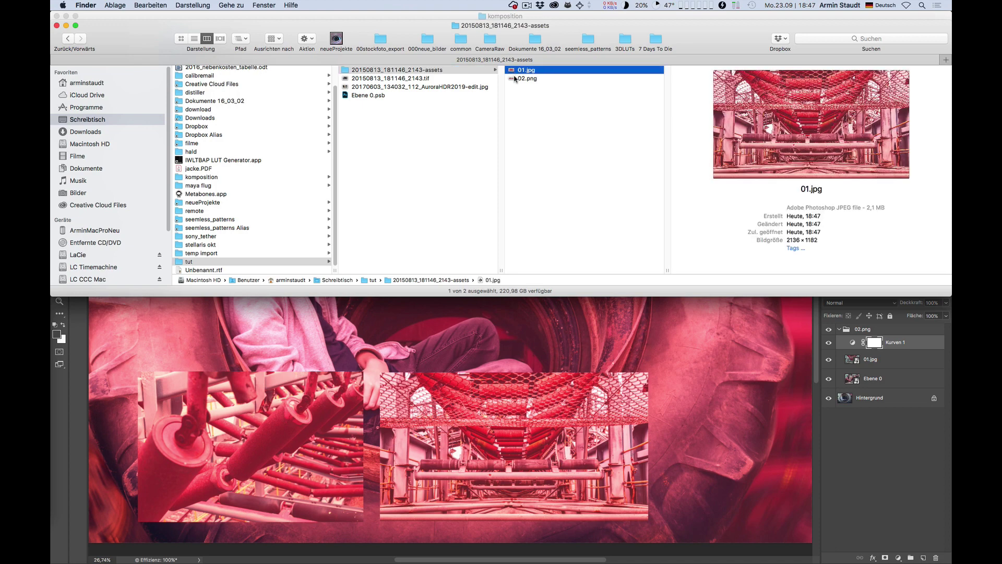
{"action": "left_click", "coordinate": [517, 80]}
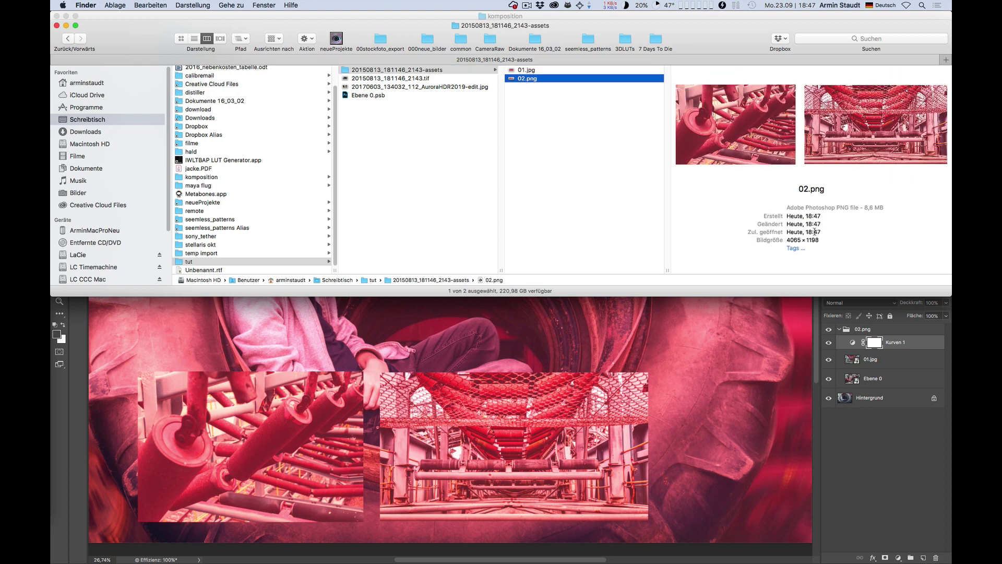
{"action": "left_click", "coordinate": [872, 454]}
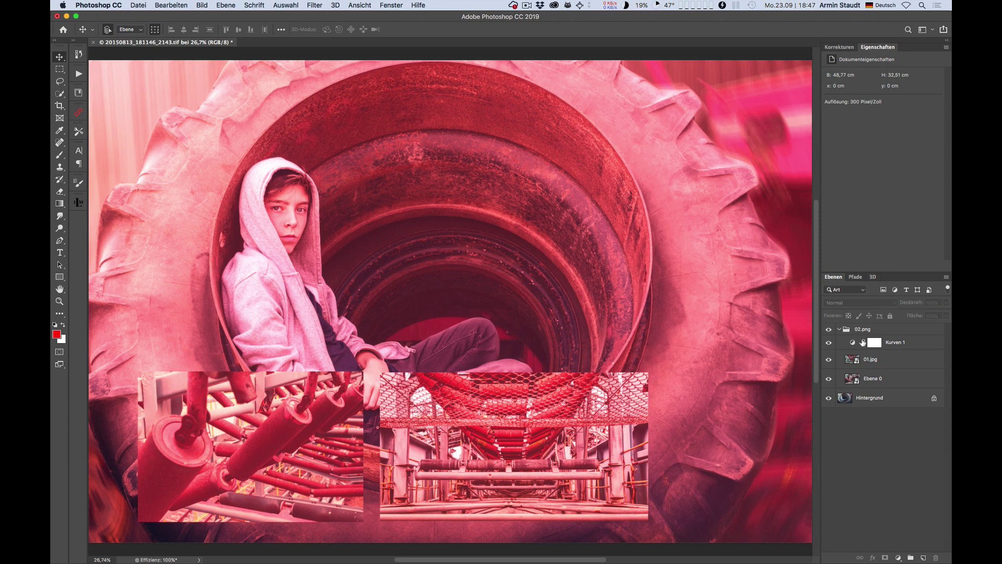
Delete the Kurven 1 adjustment layer to remove the red tint, then open Preferences with Cmd+K
{"action": "left_click_drag", "start_coordinate": [852, 344], "coordinate": [936, 558]}
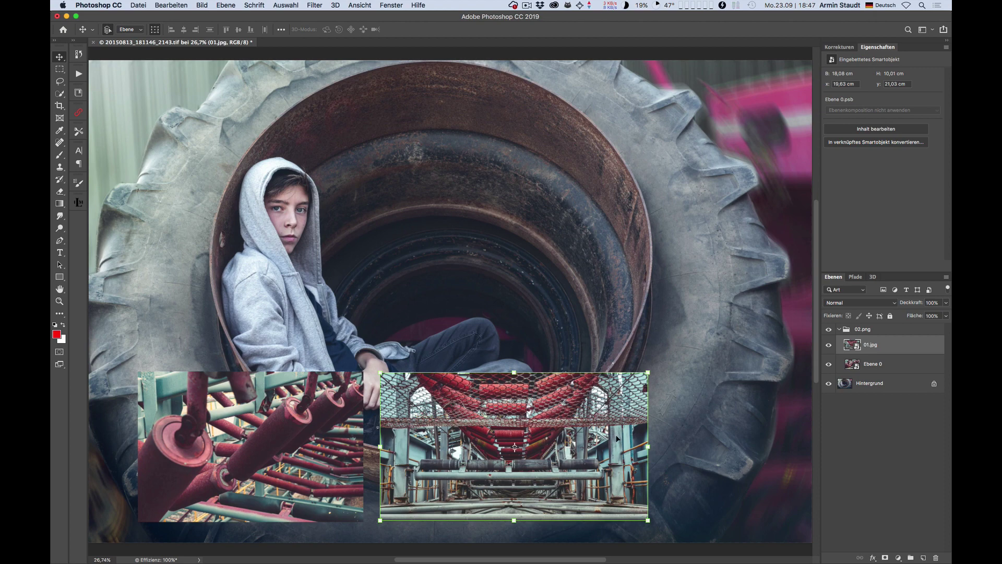
{"action": "key", "text": "i"}
{"action": "key", "text": "super+k"}
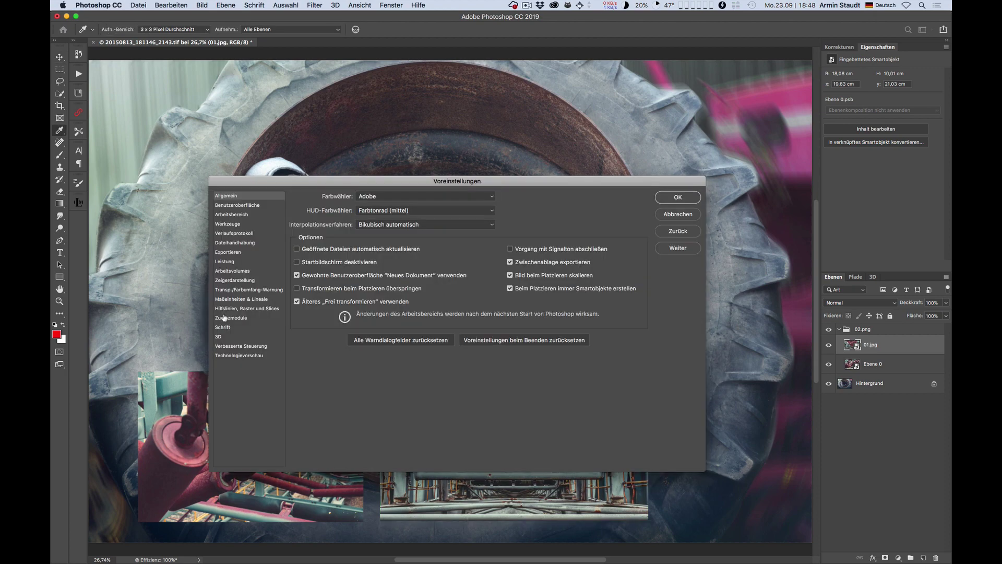
Review the Zusatzmodule (Plug-ins) page with Generator enabled, then switch to the Adobe help page in Firefox
{"action": "left_click", "coordinate": [236, 319]}
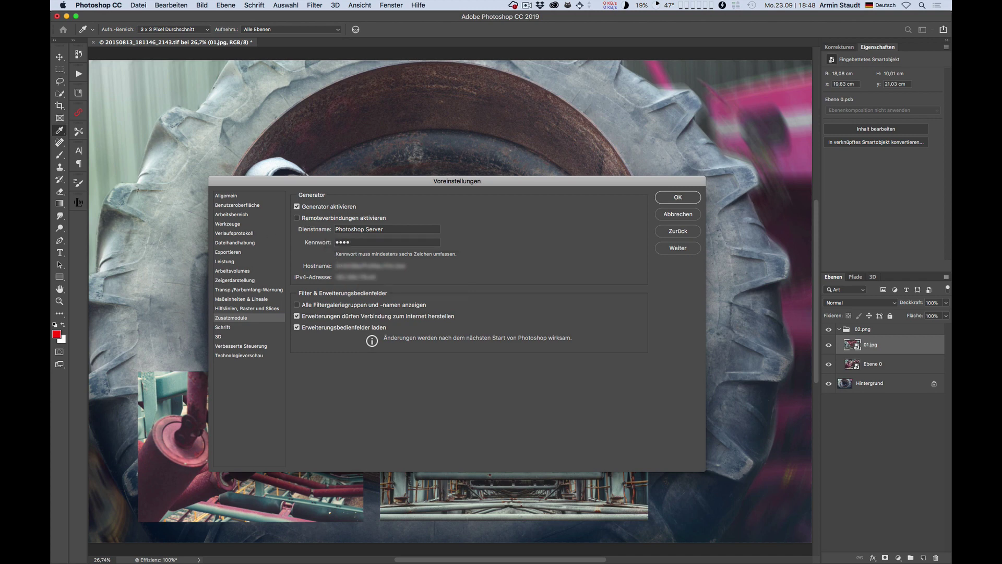
{"action": "key", "text": "super+Tab"}
{"action": "key", "text": "super+Tab"}
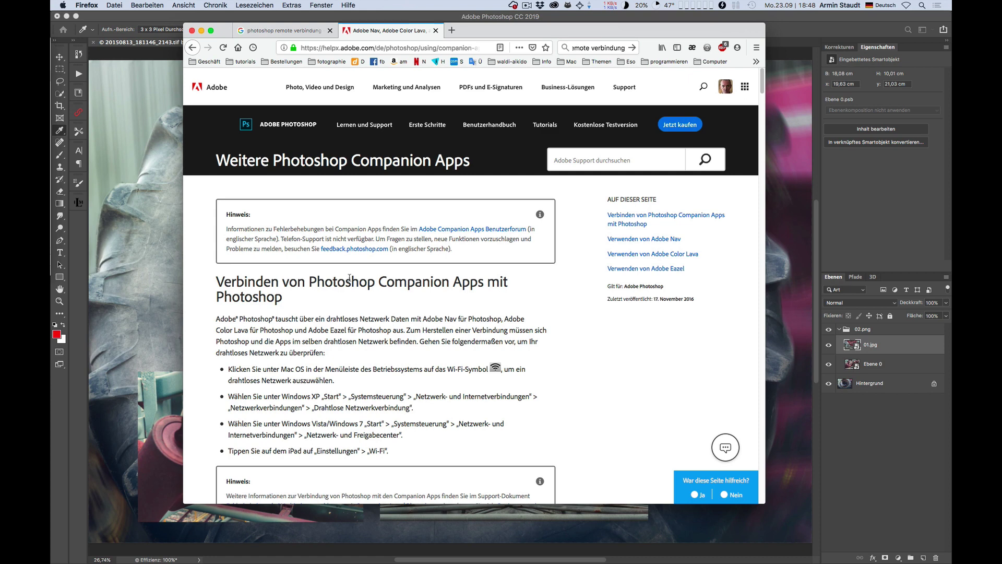
Read down through Firefox's 'Weitere Photoshop Companion Apps' help page on remote connections
{"action": "left_click", "coordinate": [584, 170]}
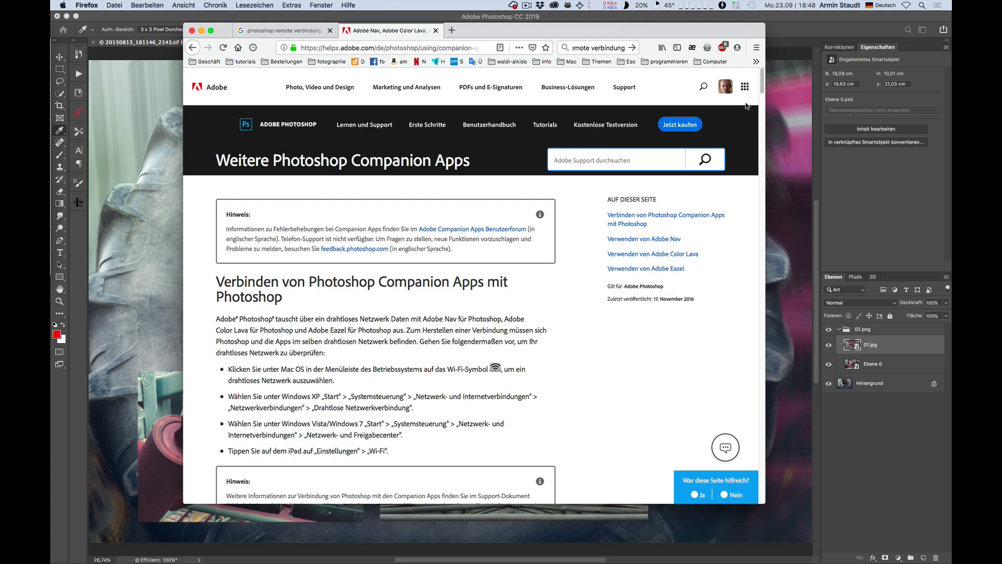
{"action": "left_click_drag", "start_coordinate": [762, 87], "coordinate": [745, 123]}
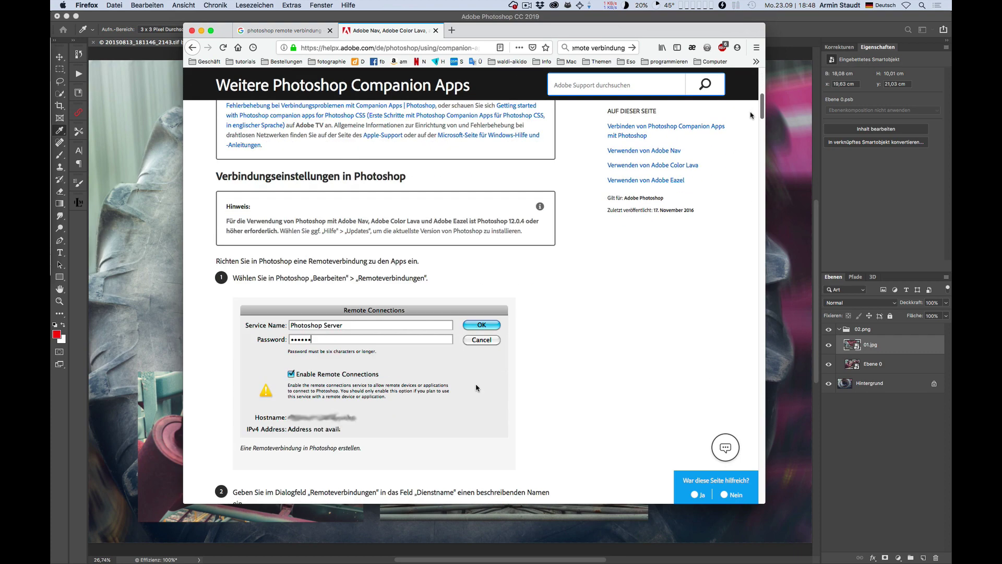
{"action": "scroll", "coordinate": [745, 123], "scroll_direction": "down", "scroll_amount": 5}
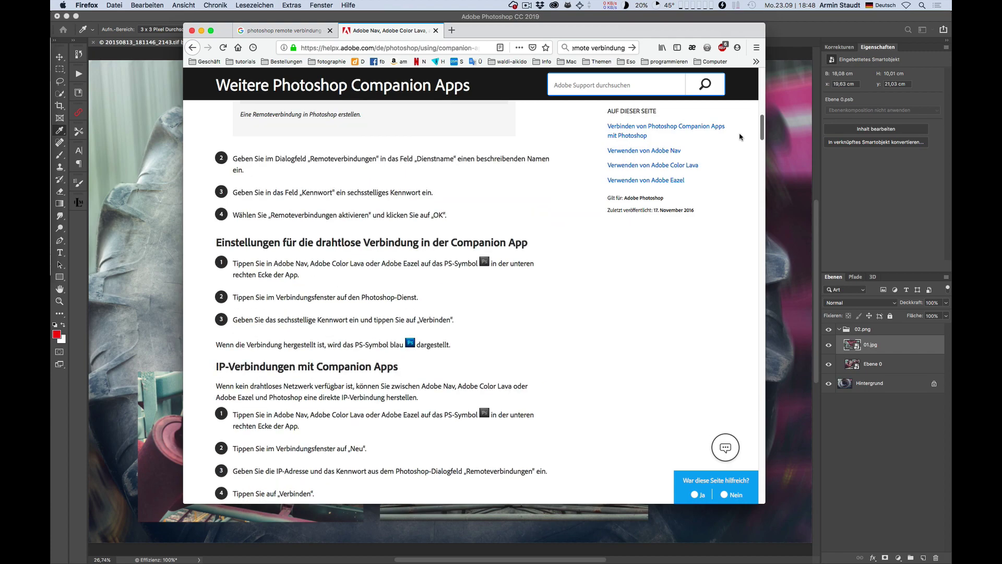
{"action": "scroll", "coordinate": [736, 141], "scroll_direction": "down", "scroll_amount": 5}
{"action": "scroll", "coordinate": [725, 161], "scroll_direction": "down", "scroll_amount": 5}
{"action": "scroll", "coordinate": [714, 191], "scroll_direction": "down", "scroll_amount": 5}
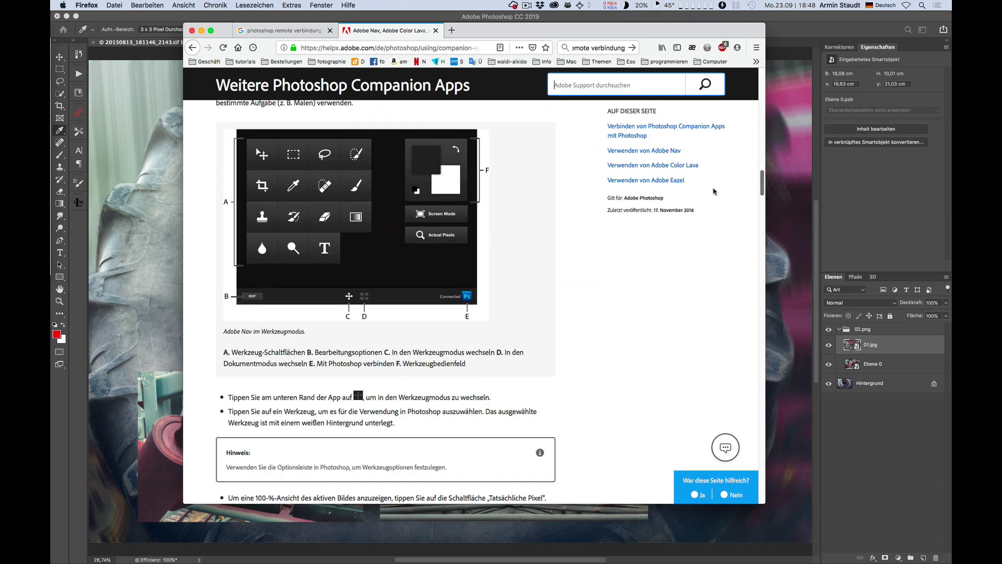
{"action": "scroll", "coordinate": [714, 192], "scroll_direction": "down", "scroll_amount": 5}
{"action": "scroll", "coordinate": [702, 206], "scroll_direction": "down", "scroll_amount": 5}
{"action": "scroll", "coordinate": [692, 221], "scroll_direction": "down", "scroll_amount": 5}
{"action": "scroll", "coordinate": [680, 235], "scroll_direction": "down", "scroll_amount": 5}
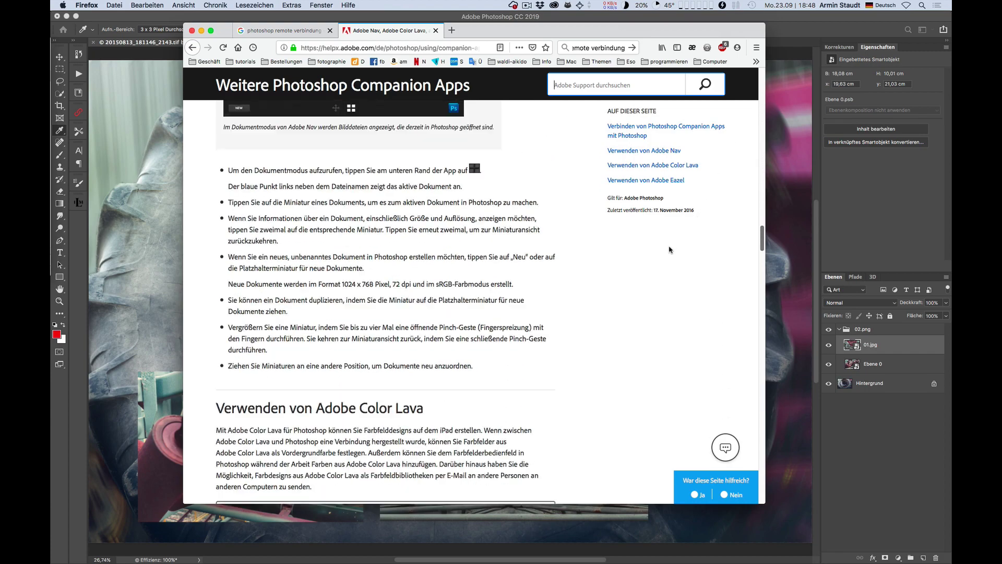
{"action": "scroll", "coordinate": [669, 250], "scroll_direction": "down", "scroll_amount": 5}
{"action": "scroll", "coordinate": [616, 312], "scroll_direction": "down", "scroll_amount": 5}
{"action": "scroll", "coordinate": [562, 374], "scroll_direction": "down", "scroll_amount": 5}
{"action": "scroll", "coordinate": [507, 436], "scroll_direction": "down", "scroll_amount": 5}
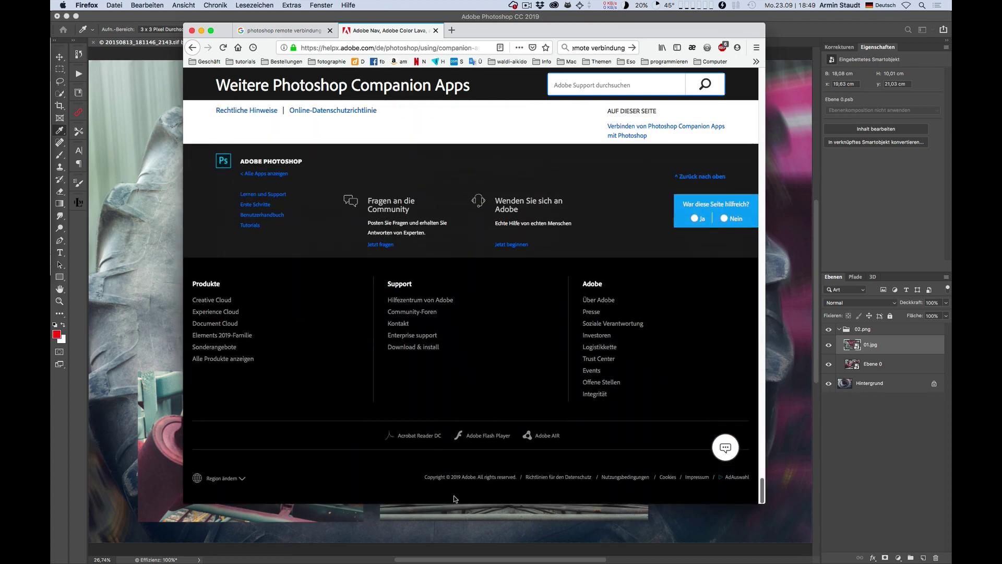
Scroll the help page back to the top and return to Photoshop's preferences
{"action": "scroll", "coordinate": [454, 497], "scroll_direction": "up", "scroll_amount": 5}
{"action": "scroll", "coordinate": [494, 438], "scroll_direction": "up", "scroll_amount": 5}
{"action": "scroll", "coordinate": [536, 380], "scroll_direction": "up", "scroll_amount": 5}
{"action": "scroll", "coordinate": [576, 323], "scroll_direction": "up", "scroll_amount": 5}
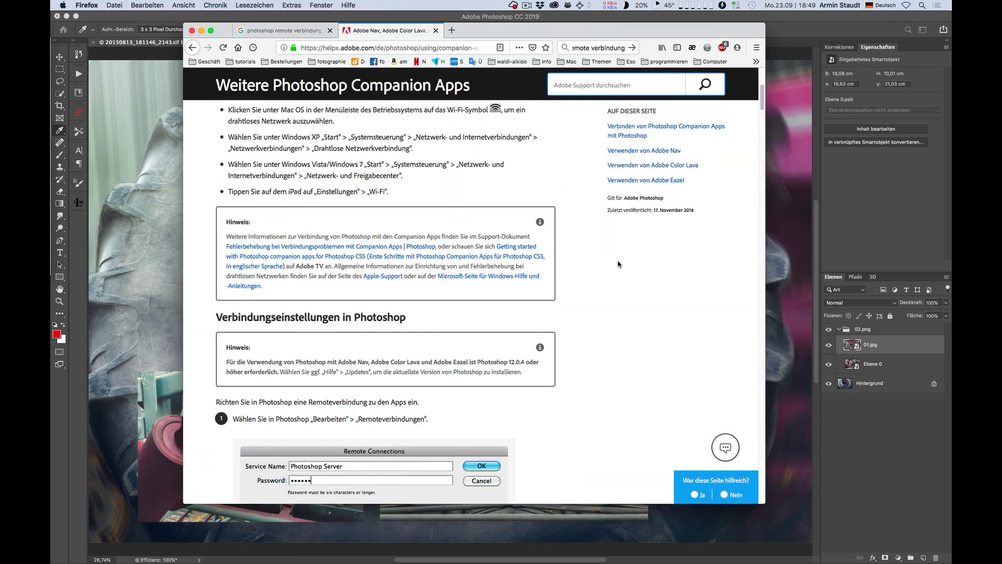
{"action": "scroll", "coordinate": [620, 235], "scroll_direction": "up", "scroll_amount": 2}
{"action": "scroll", "coordinate": [623, 178], "scroll_direction": "up", "scroll_amount": 5}
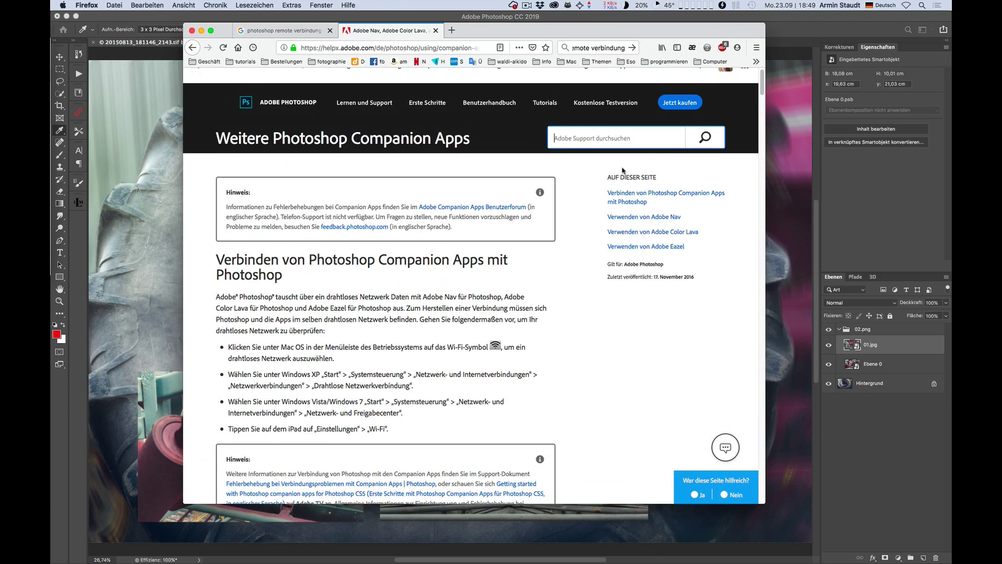
{"action": "left_click", "coordinate": [872, 430]}
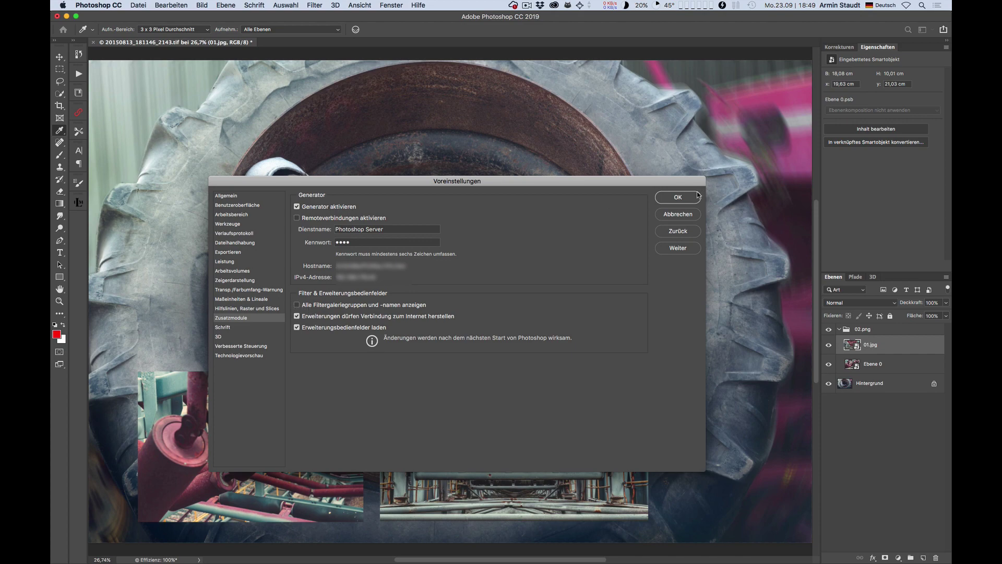
Close the Preferences dialog with OK and glance at the Filter menu without choosing anything
{"action": "left_click", "coordinate": [677, 197]}
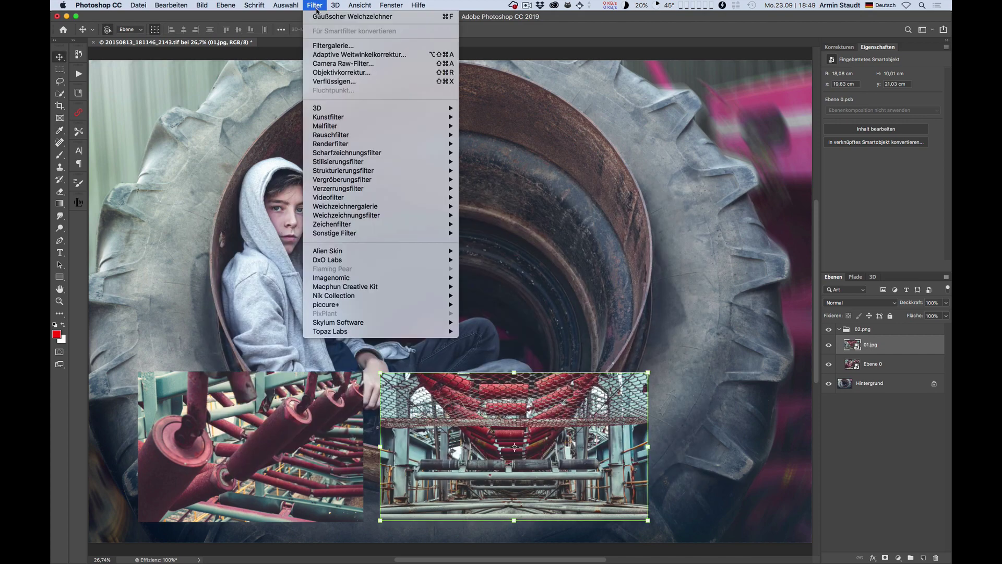
{"action": "left_click", "coordinate": [315, 5]}
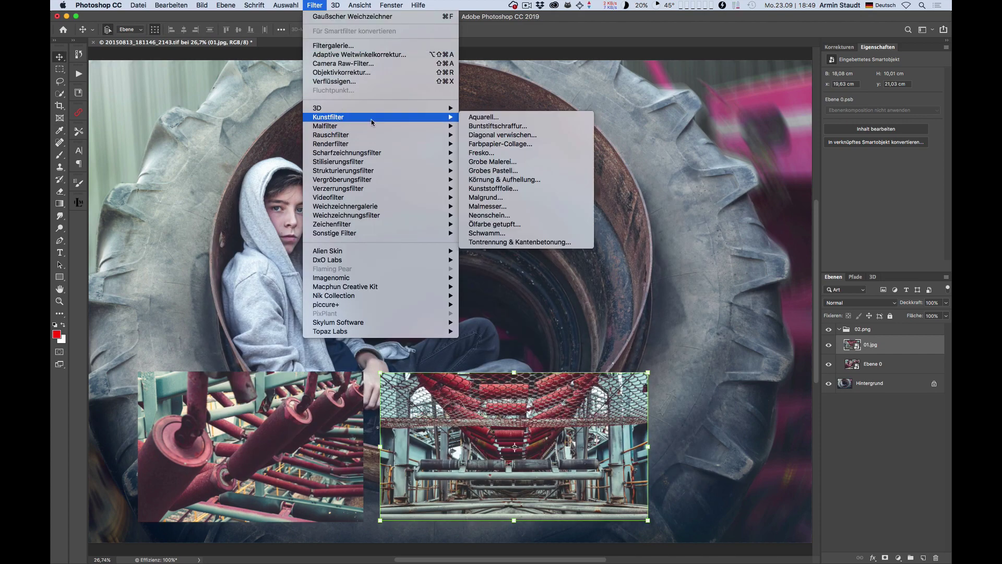
{"action": "left_click", "coordinate": [313, 6]}
Reopen Preferences on the Zusatzmodule (Generator) page, then close them again
{"action": "key", "text": "i"}
{"action": "key", "text": "ctrl+k"}
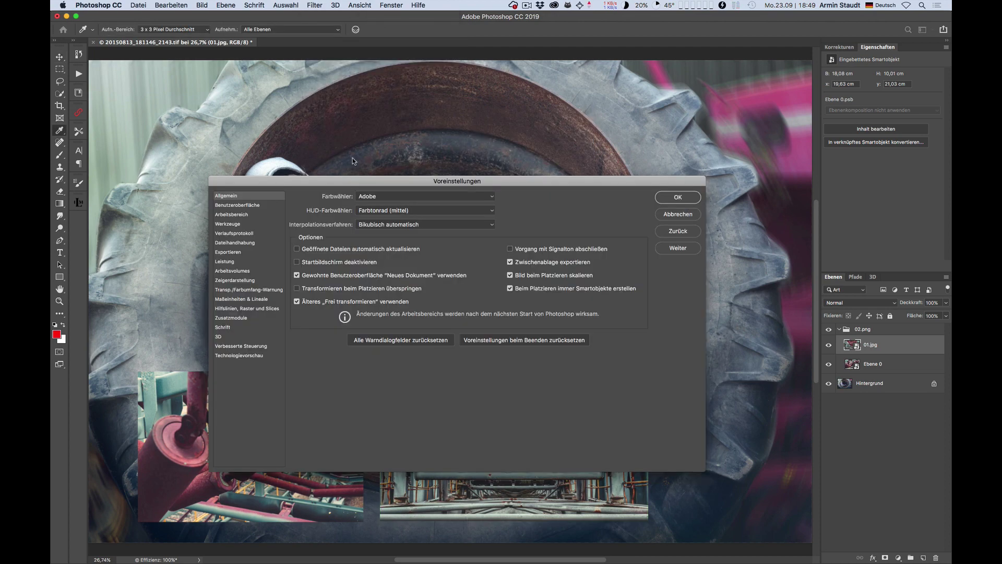
{"action": "left_click", "coordinate": [243, 318]}
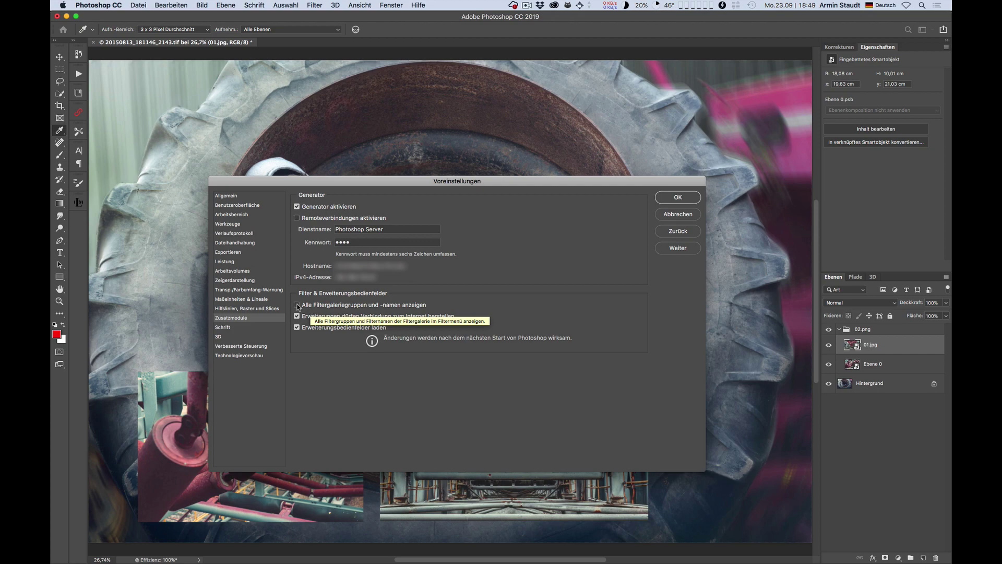
{"action": "left_click", "coordinate": [677, 214]}
Preview Gekreuzte Malstriche in the Filtergalerie, cancel it unapplied, then bring up the Datei menu
{"action": "key", "text": "v"}
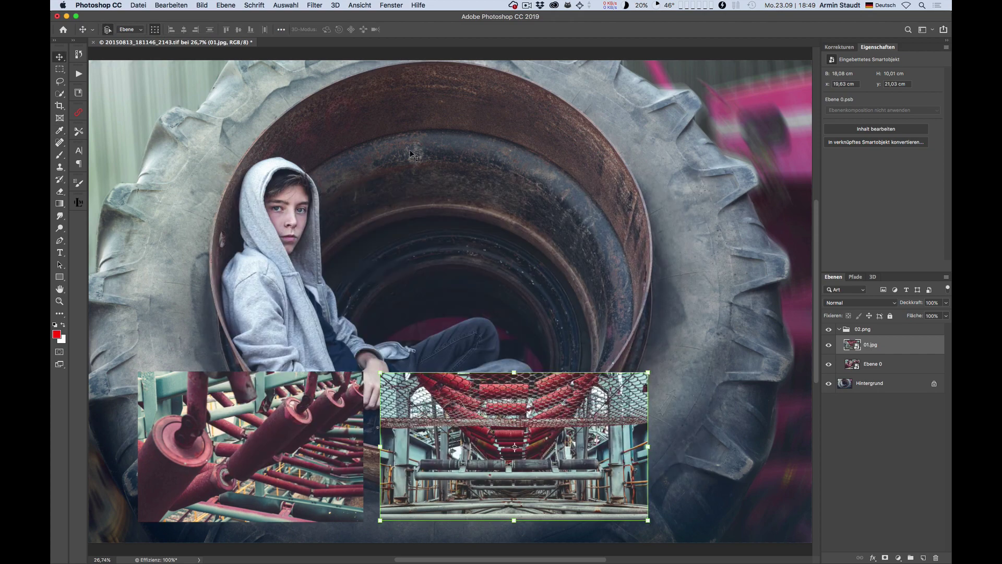
{"action": "left_click", "coordinate": [315, 5]}
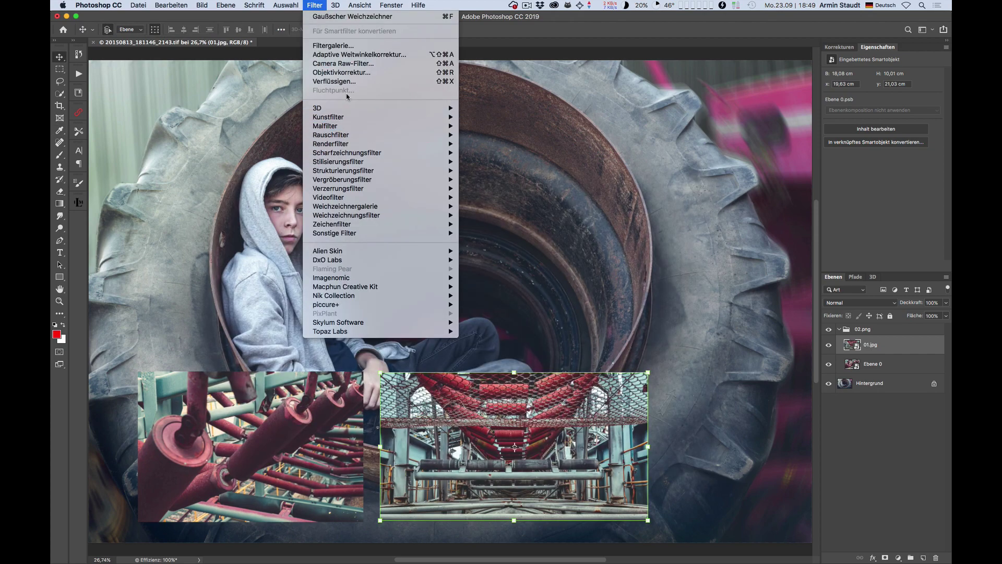
{"action": "left_click", "coordinate": [362, 46]}
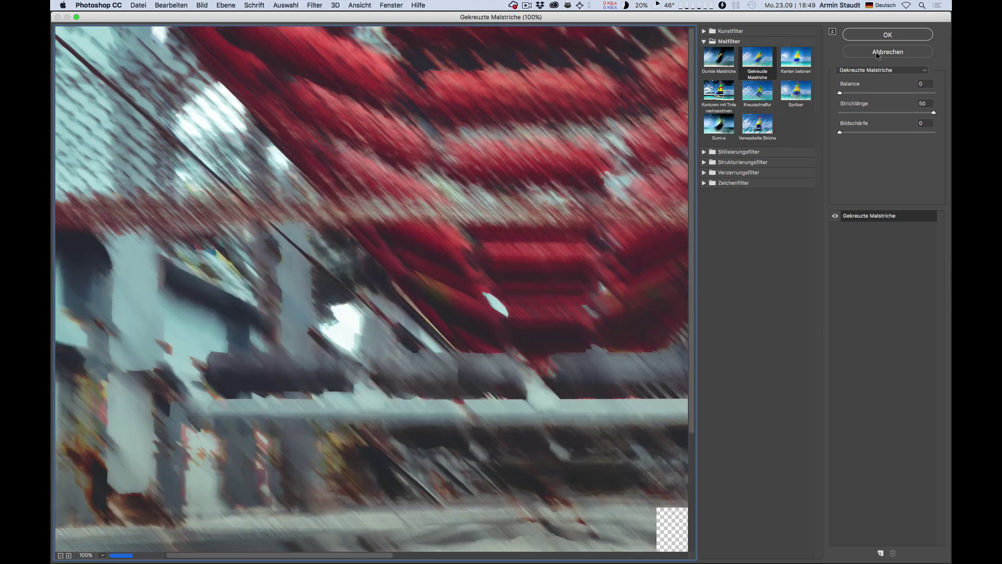
{"action": "left_click", "coordinate": [876, 52]}
{"action": "left_click", "coordinate": [314, 5]}
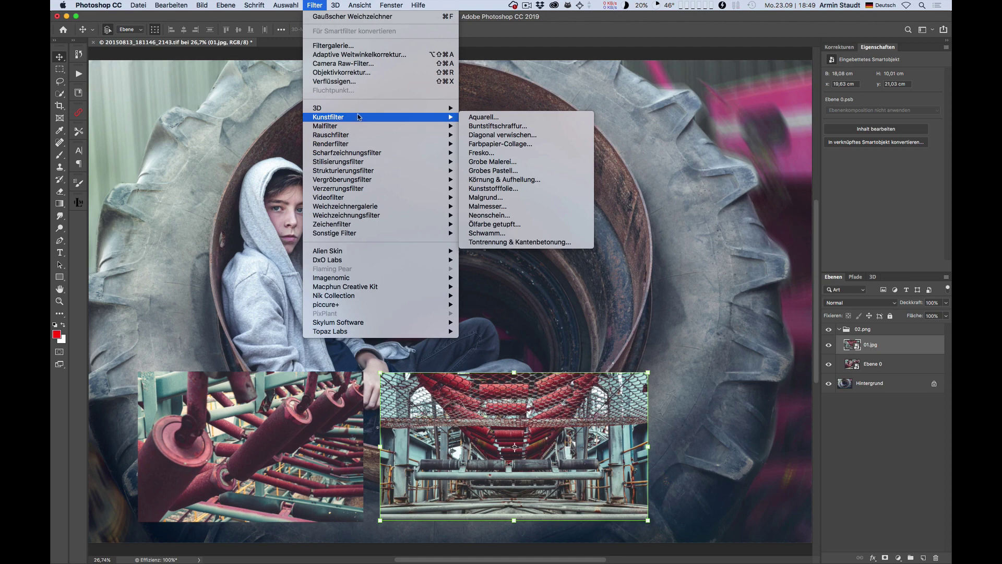
{"action": "left_click", "coordinate": [314, 6]}
{"action": "left_click", "coordinate": [137, 6]}
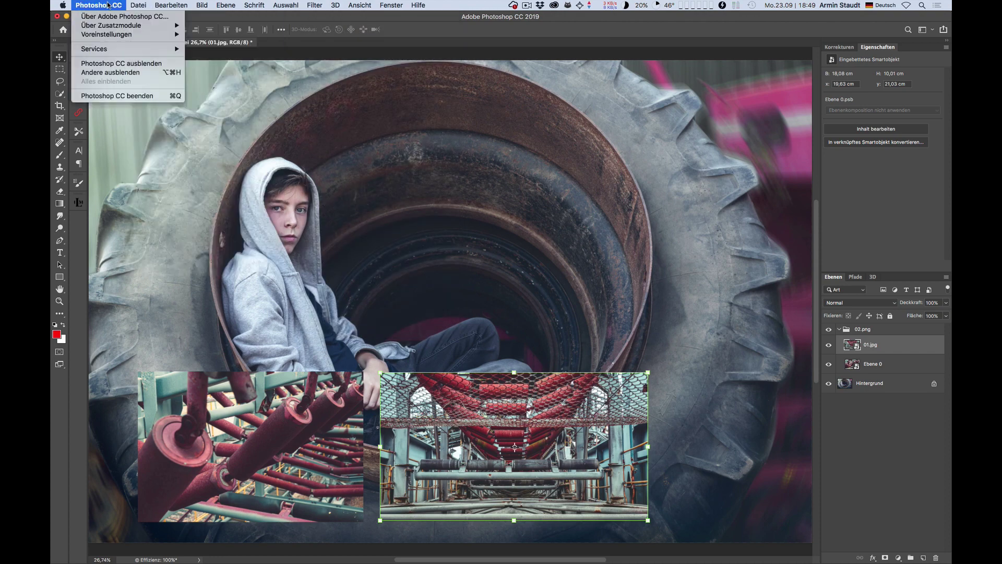
{"action": "mouse_move", "coordinate": [152, 134]}
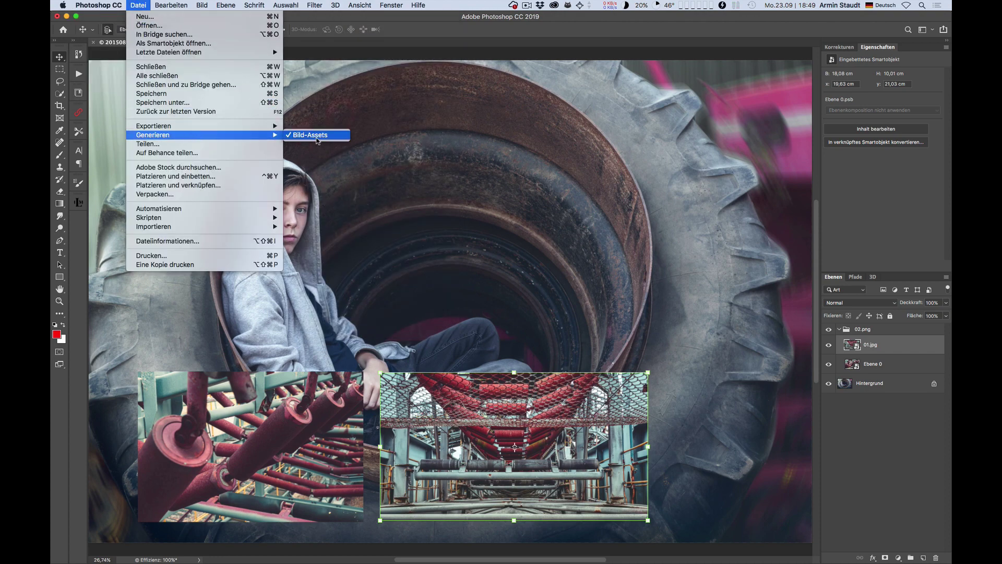
Toggle Datei > Generieren > Bild-Assets, then review and close the Zusatzmodule preferences
{"action": "left_click", "coordinate": [315, 139]}
{"action": "key", "text": "i"}
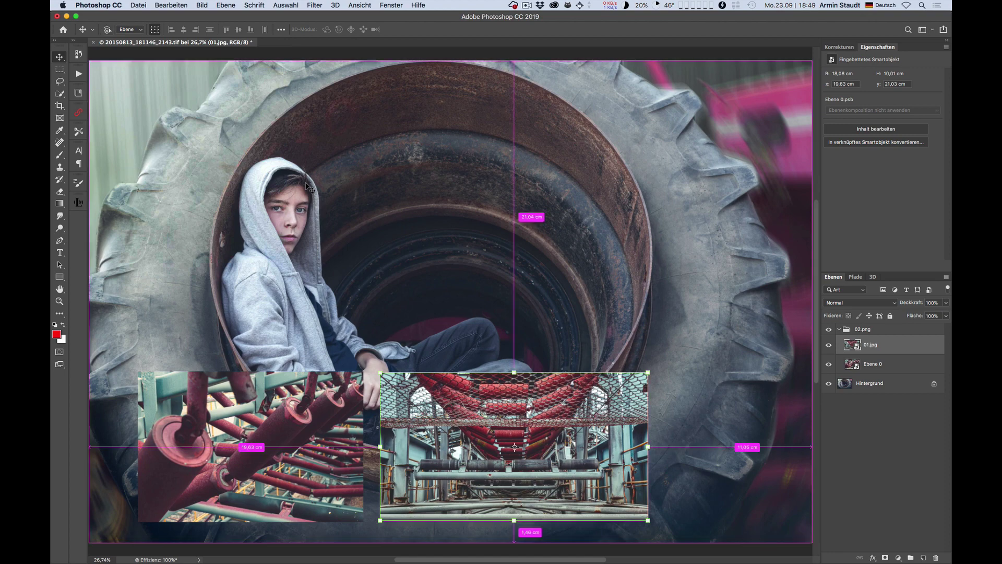
{"action": "key", "text": "ctrl+k"}
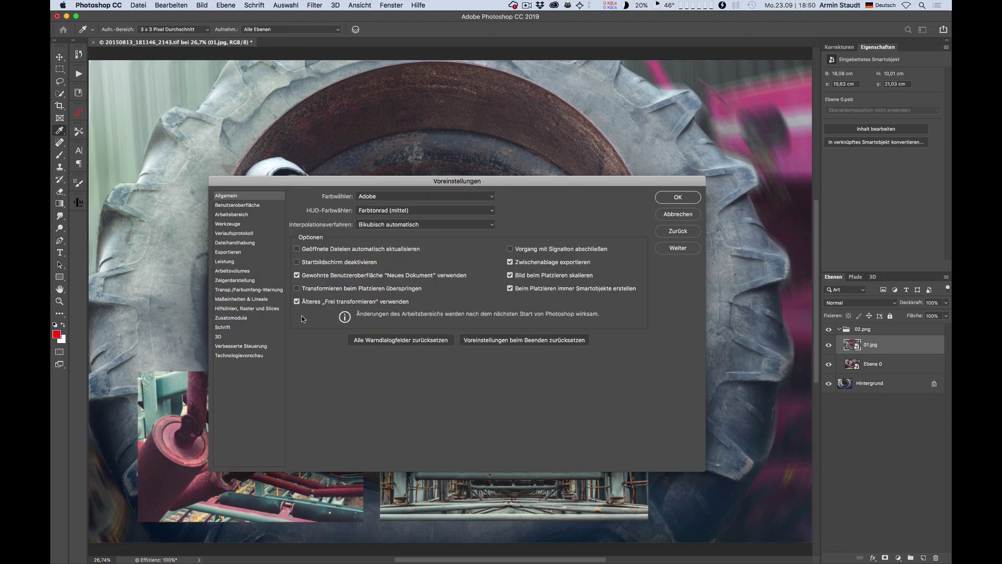
{"action": "left_click", "coordinate": [244, 318]}
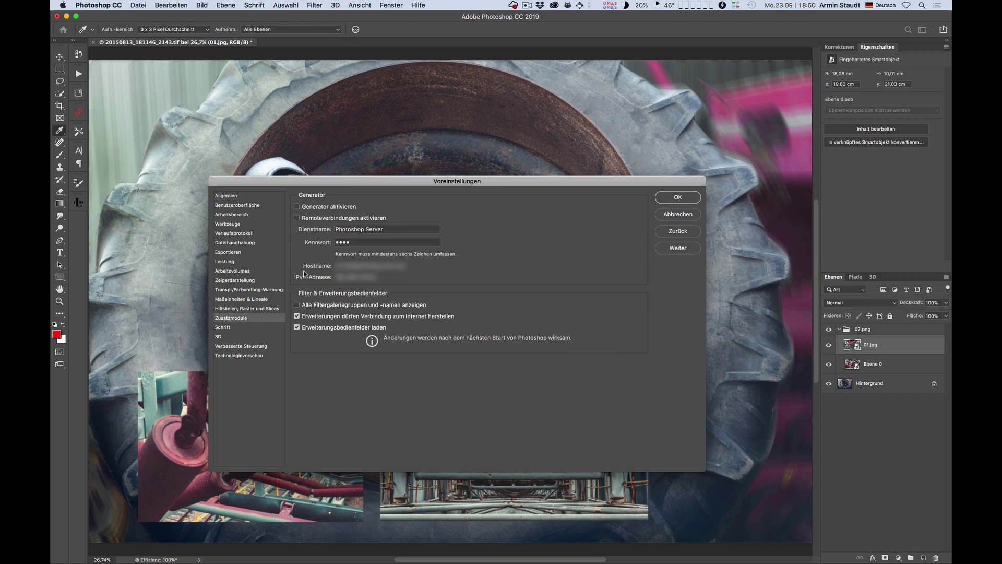
{"action": "left_click", "coordinate": [687, 199]}
{"action": "key", "text": "v"}
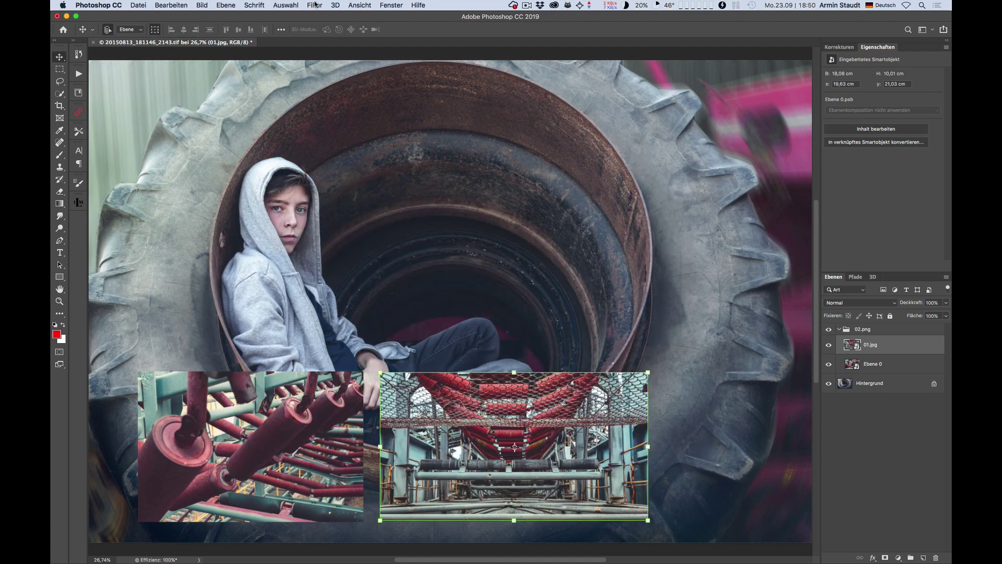
{"action": "left_click", "coordinate": [315, 5]}
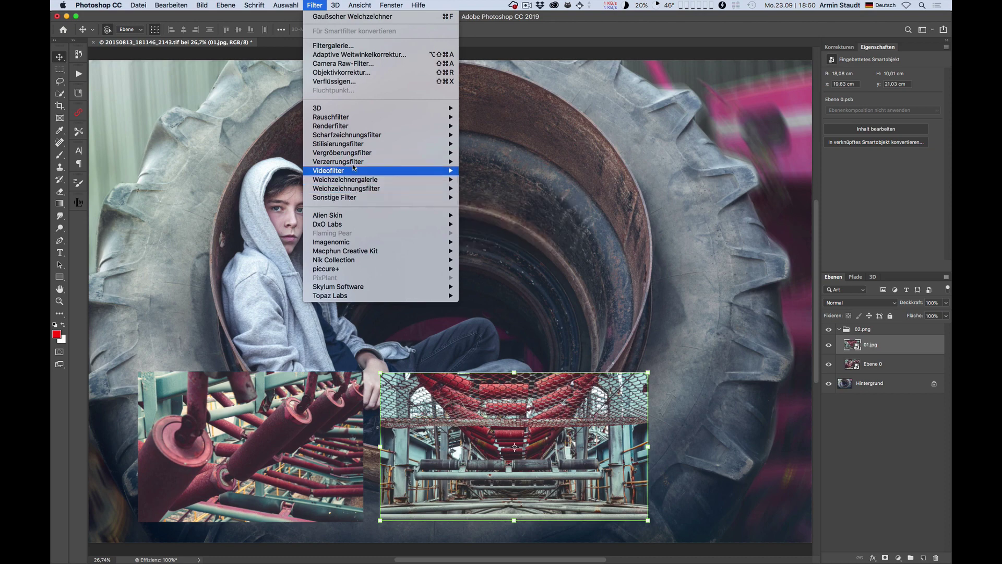
Open the Filtergalerie and cancel it unapplied, then reopen the general Voreinstellungen
{"action": "left_click", "coordinate": [345, 47]}
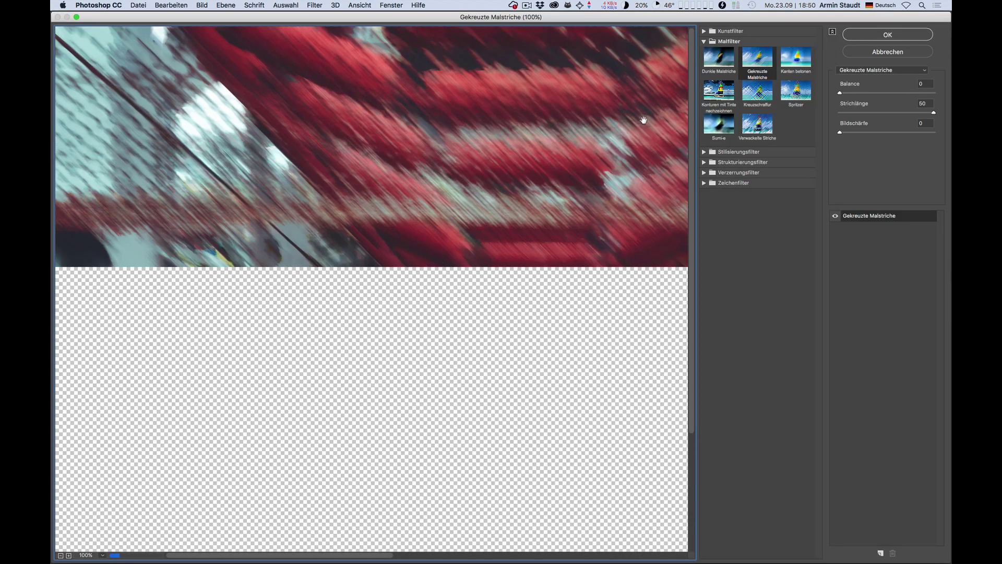
{"action": "left_click", "coordinate": [857, 53]}
{"action": "left_click", "coordinate": [313, 5]}
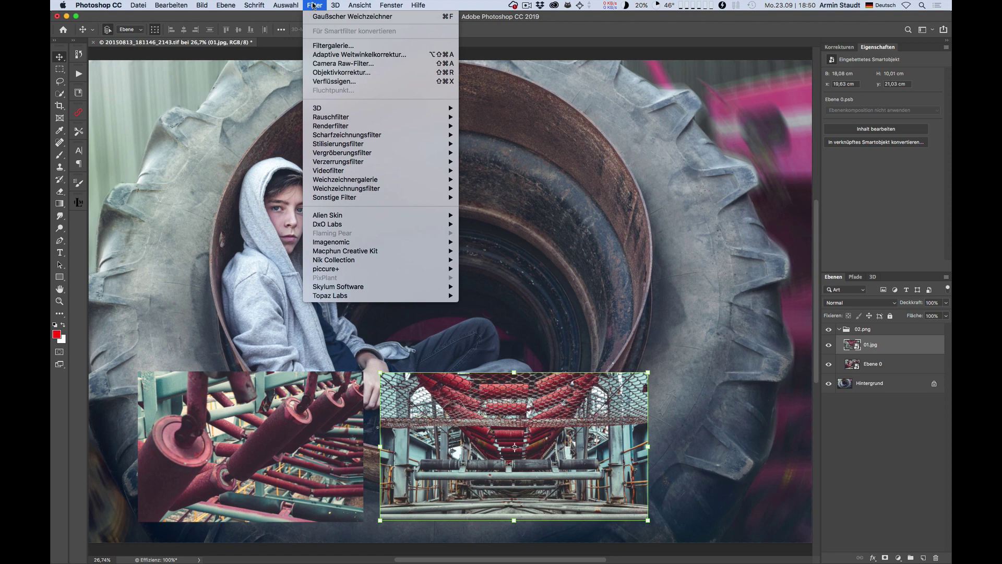
{"action": "key", "text": "Escape"}
{"action": "key", "text": "i"}
{"action": "key", "text": "super+k"}
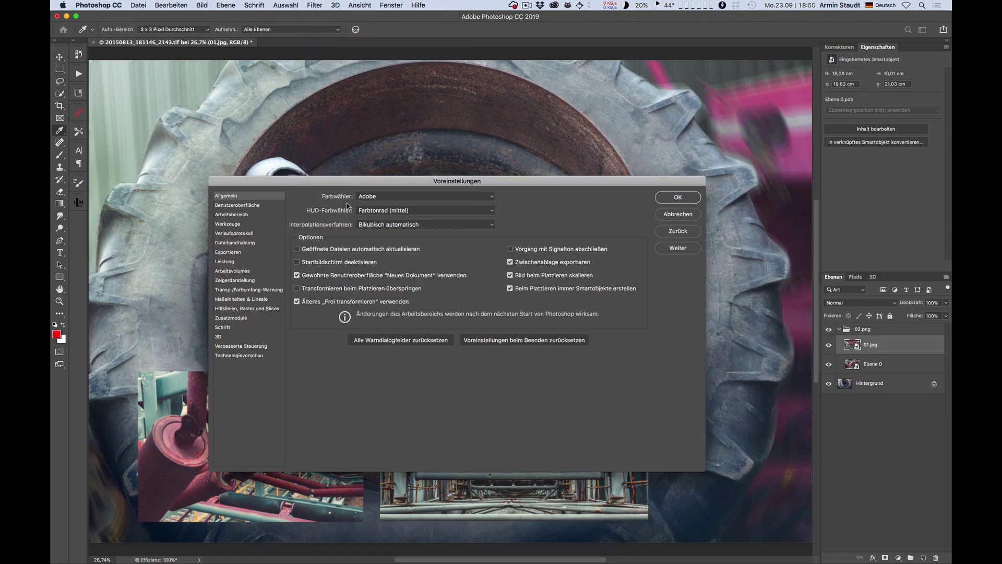
Check the Hilfslinien and Zusatzmodule preference pages, cancel, and open the Interactive Luminosity Masks panel
{"action": "left_click", "coordinate": [251, 309]}
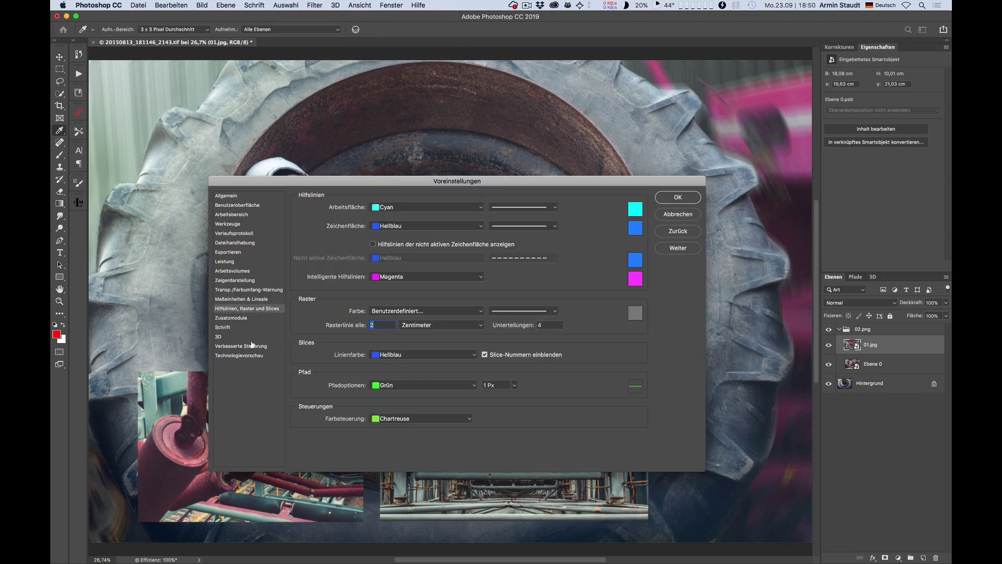
{"action": "left_click", "coordinate": [231, 318]}
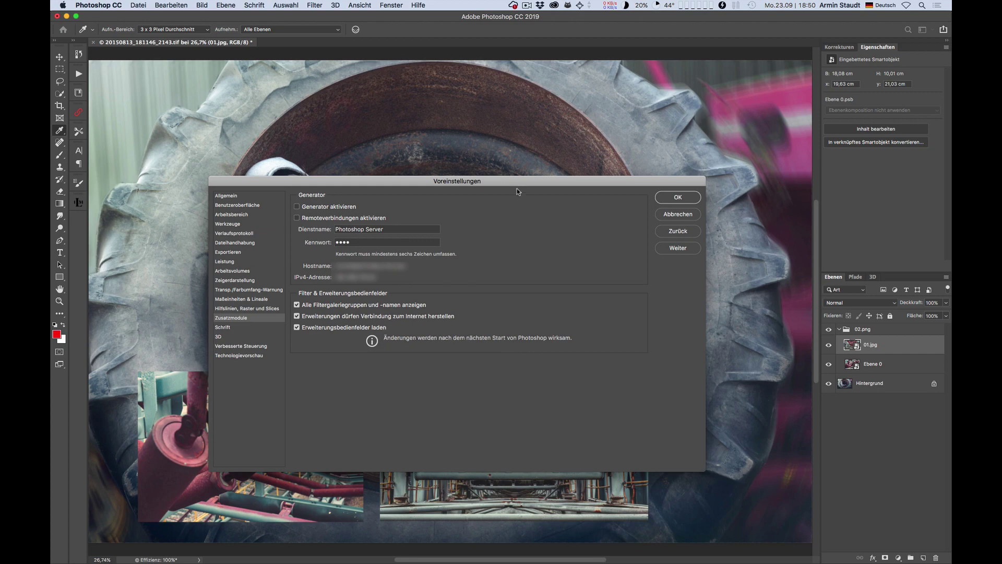
{"action": "left_click_drag", "start_coordinate": [516, 189], "coordinate": [512, 214]}
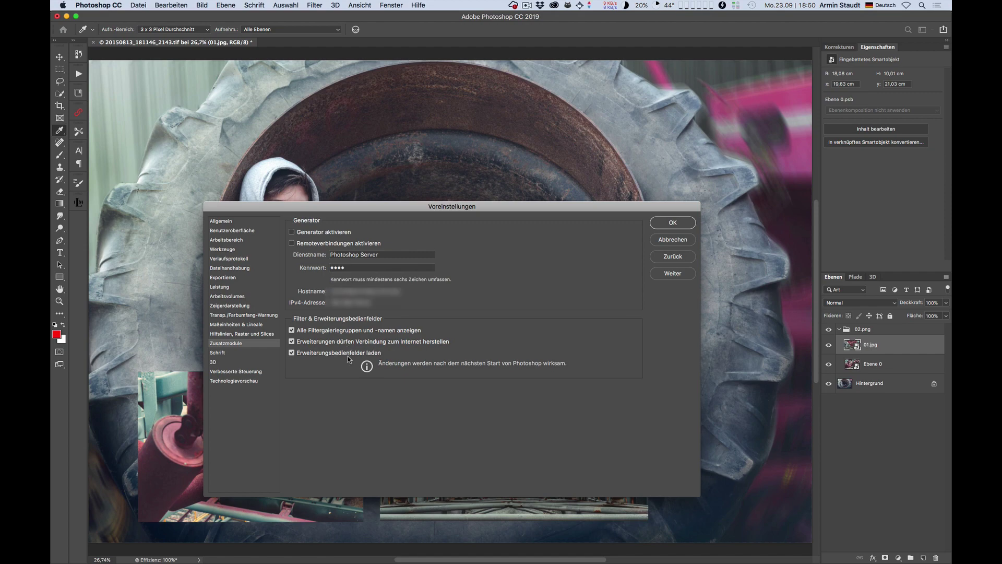
{"action": "left_click", "coordinate": [671, 240]}
{"action": "key", "text": "v"}
{"action": "left_click", "coordinate": [78, 202]}
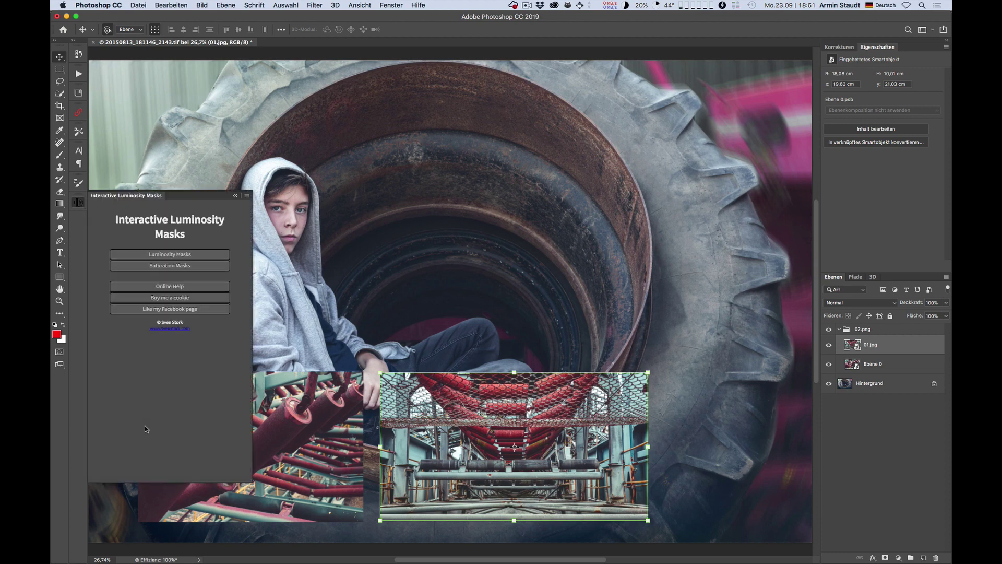
Open Adobe Color-Themen from Fenster > Erweiterungen, reposition the panel, then close it
{"action": "left_click", "coordinate": [360, 5]}
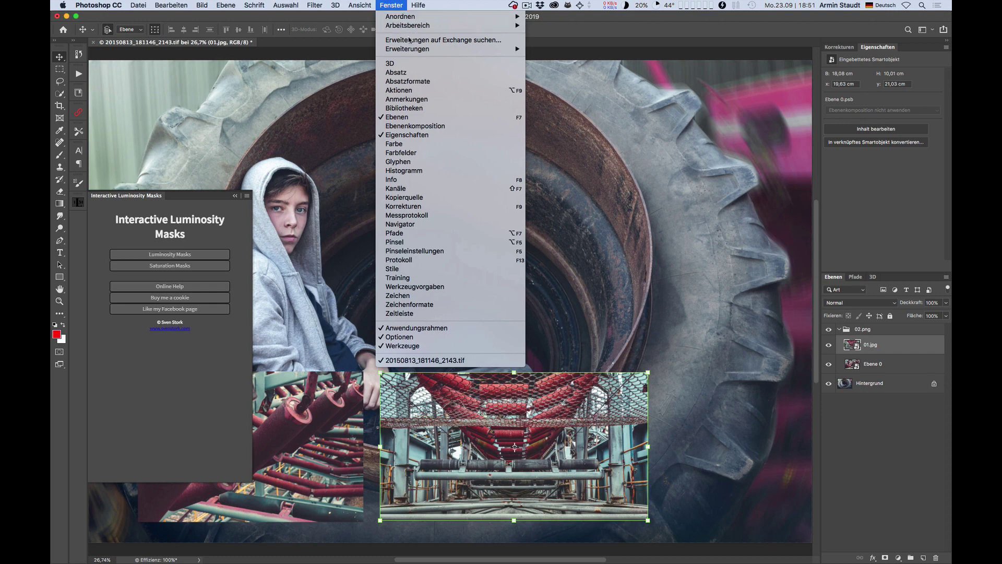
{"action": "mouse_move", "coordinate": [438, 49]}
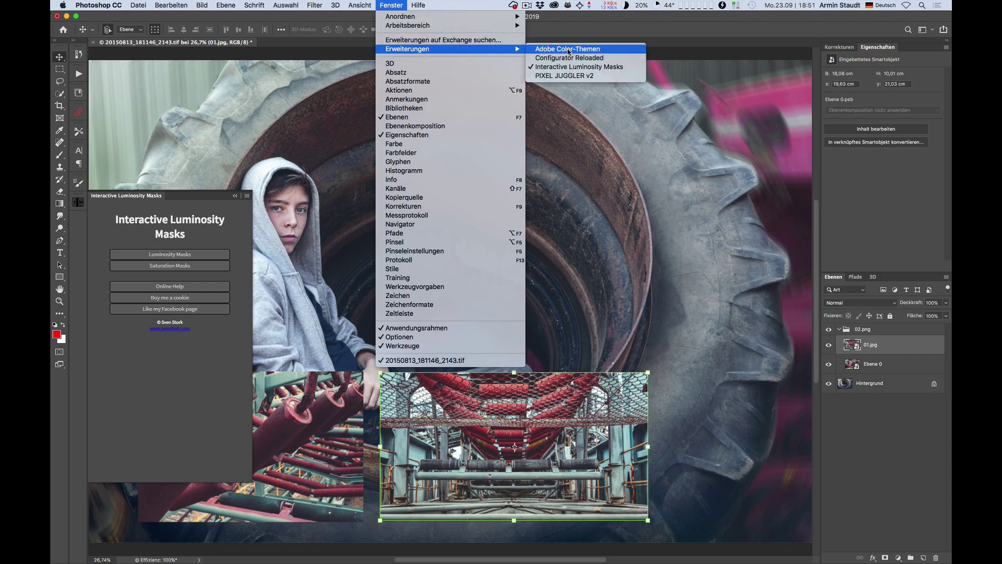
{"action": "left_click", "coordinate": [567, 49]}
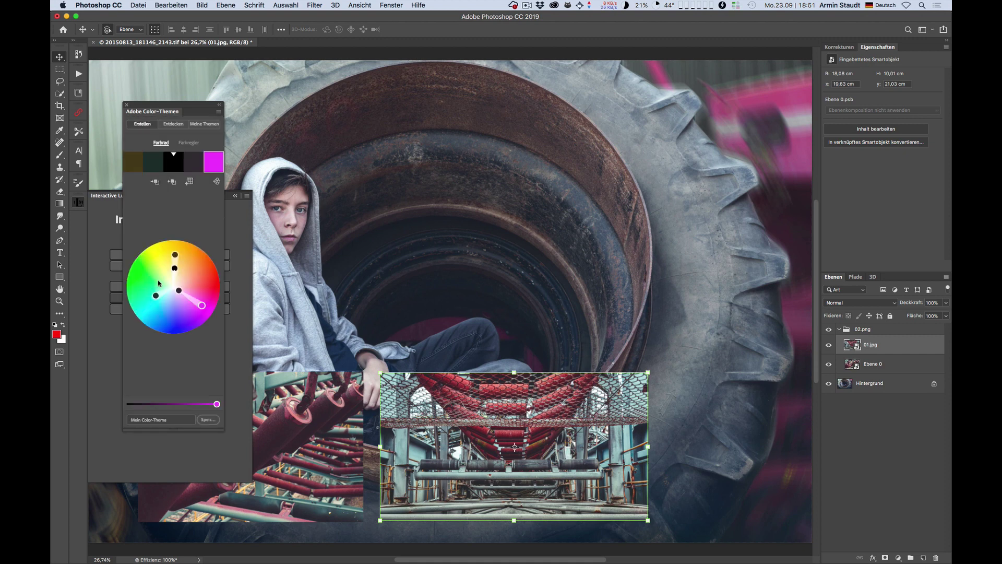
{"action": "mouse_move", "coordinate": [164, 113]}
{"action": "left_mouse_down"}
{"action": "mouse_move", "coordinate": [339, 134]}
{"action": "mouse_move", "coordinate": [205, 117]}
{"action": "left_mouse_up"}
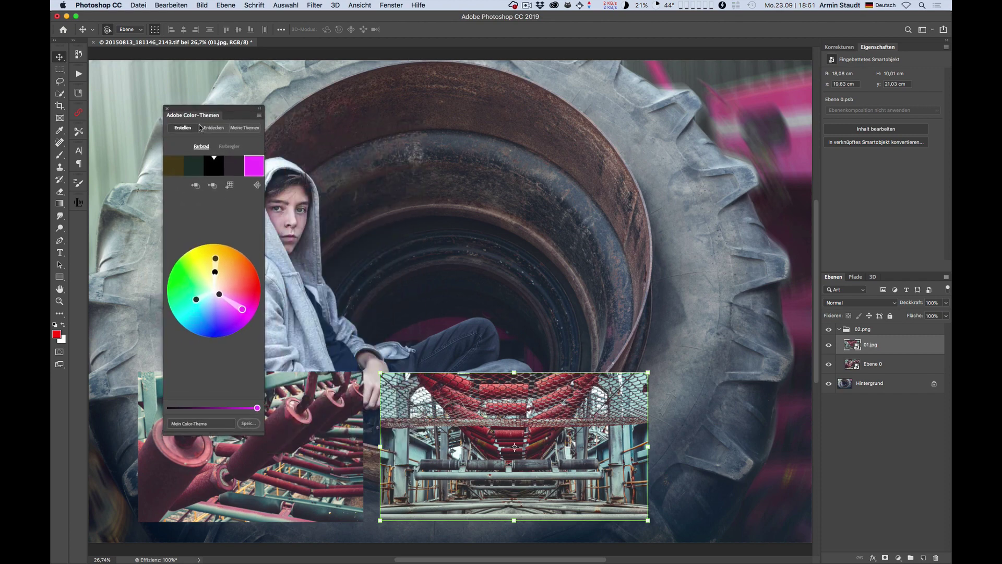
{"action": "left_click", "coordinate": [167, 108]}
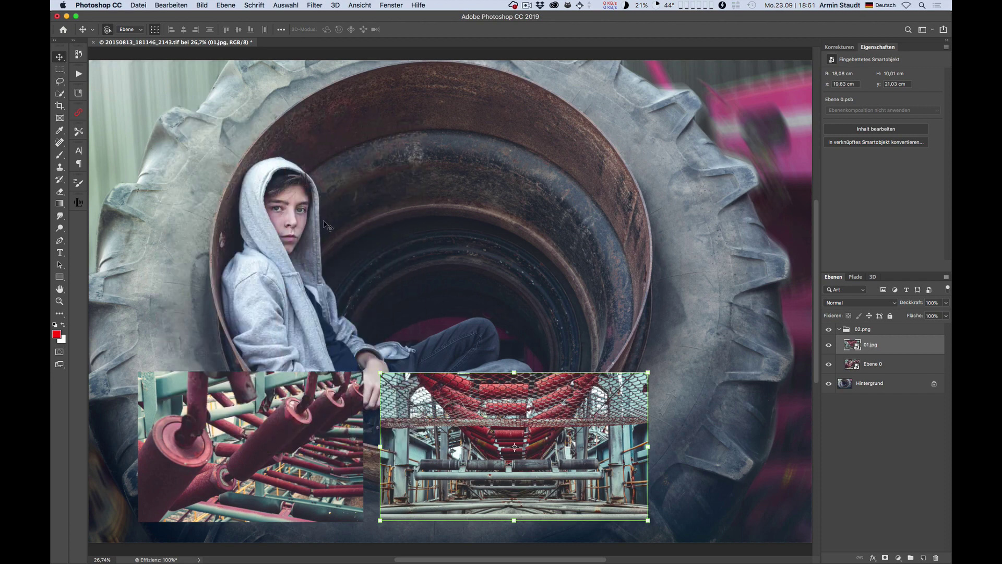
Reopen Adobe Color-Themen on its Entdecken palette list and open the Voreinstellungen
{"action": "left_click", "coordinate": [391, 5]}
{"action": "mouse_move", "coordinate": [438, 48]}
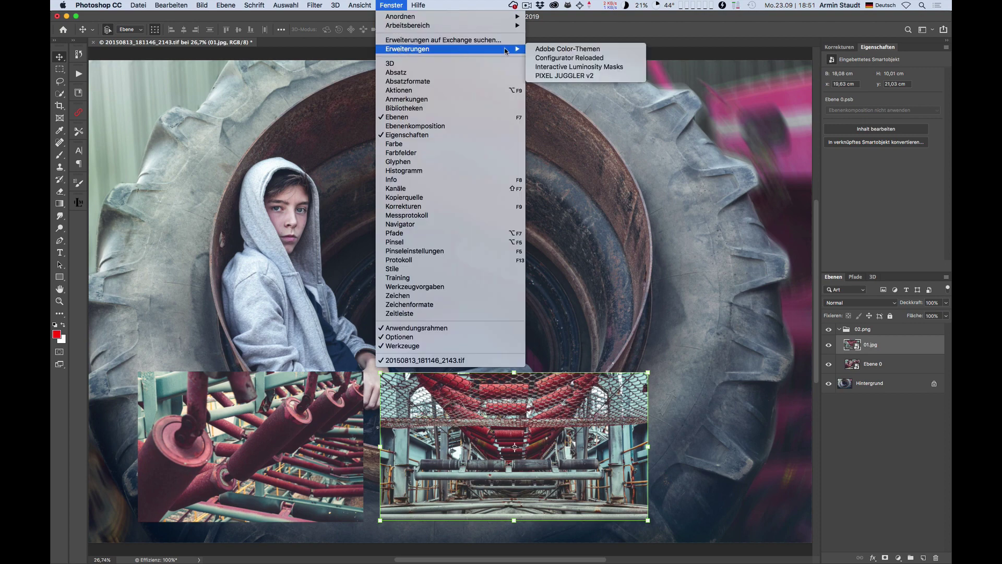
{"action": "left_click", "coordinate": [558, 49]}
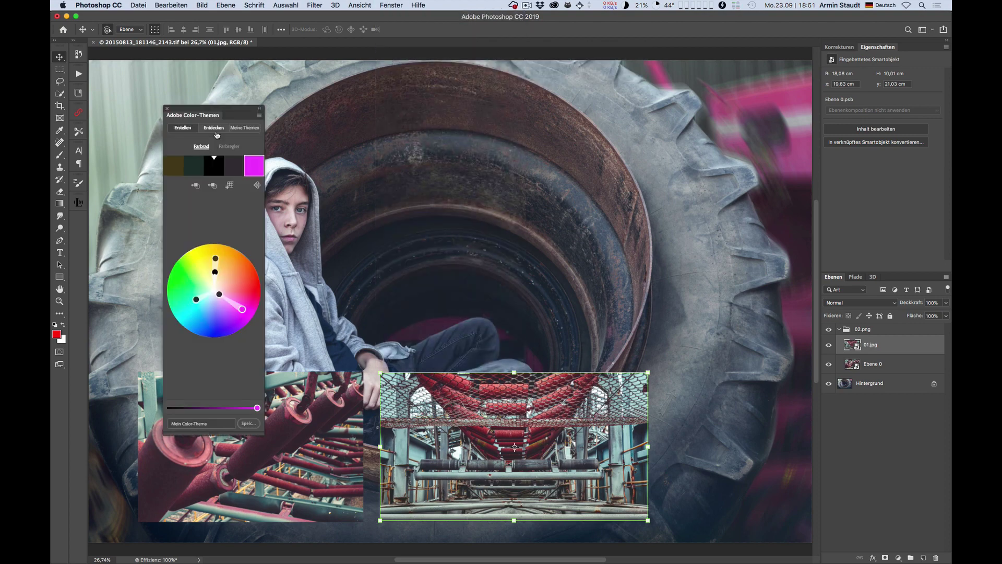
{"action": "left_click", "coordinate": [217, 130]}
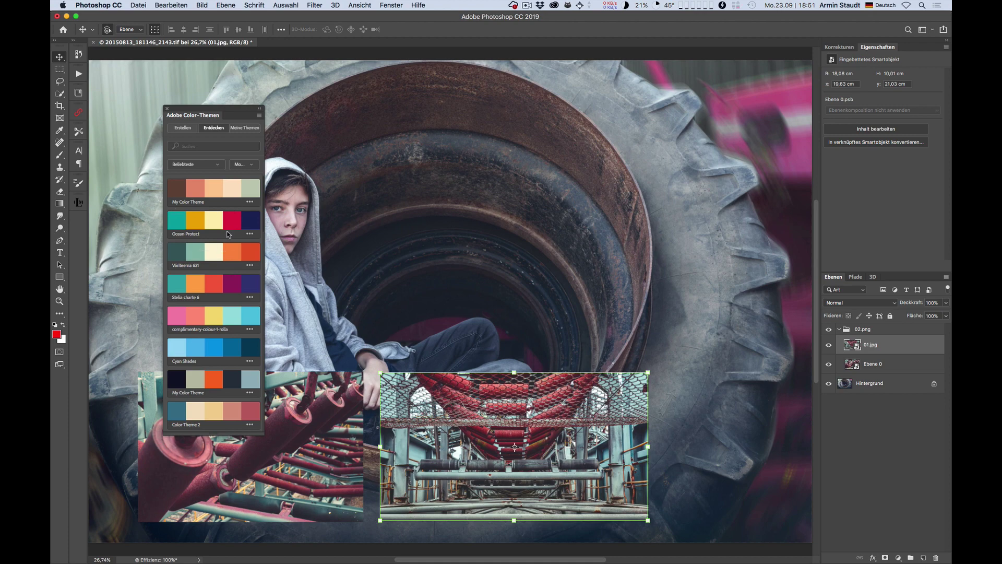
{"action": "key", "text": "i"}
{"action": "key", "text": "super+k"}
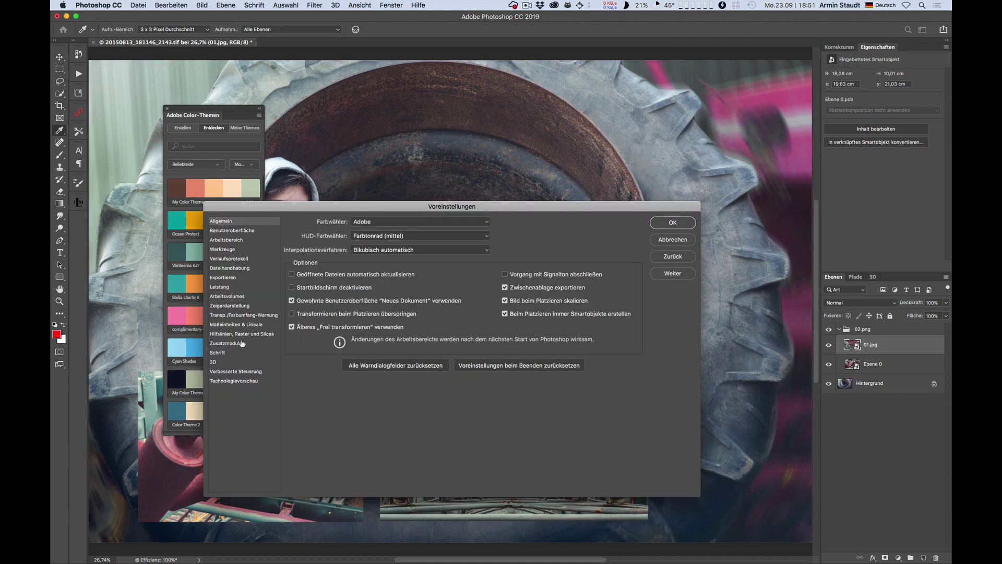
Inspect the Generator options on the Zusatzmodule page and close the preferences with OK
{"action": "left_click", "coordinate": [239, 344]}
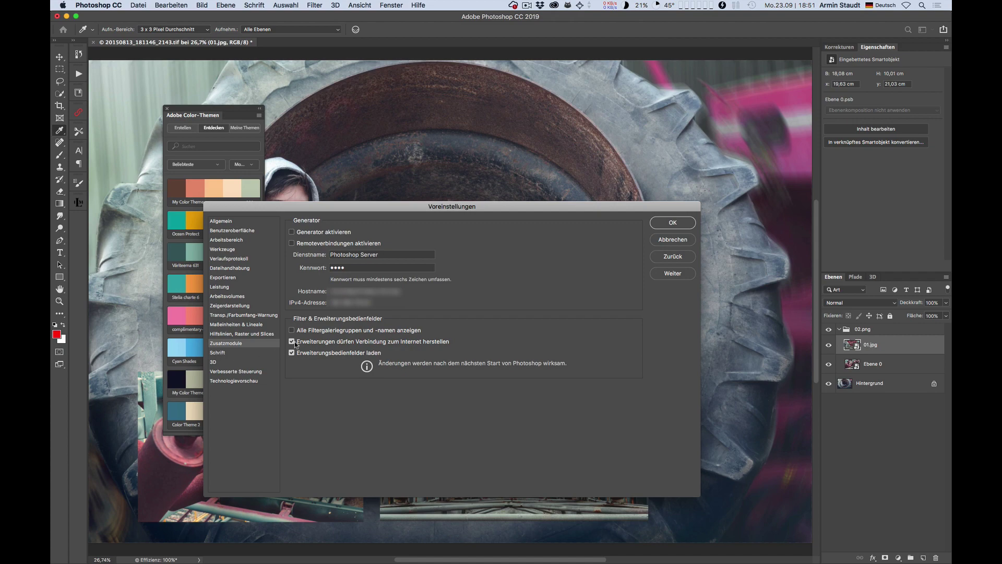
{"action": "left_click", "coordinate": [671, 222]}
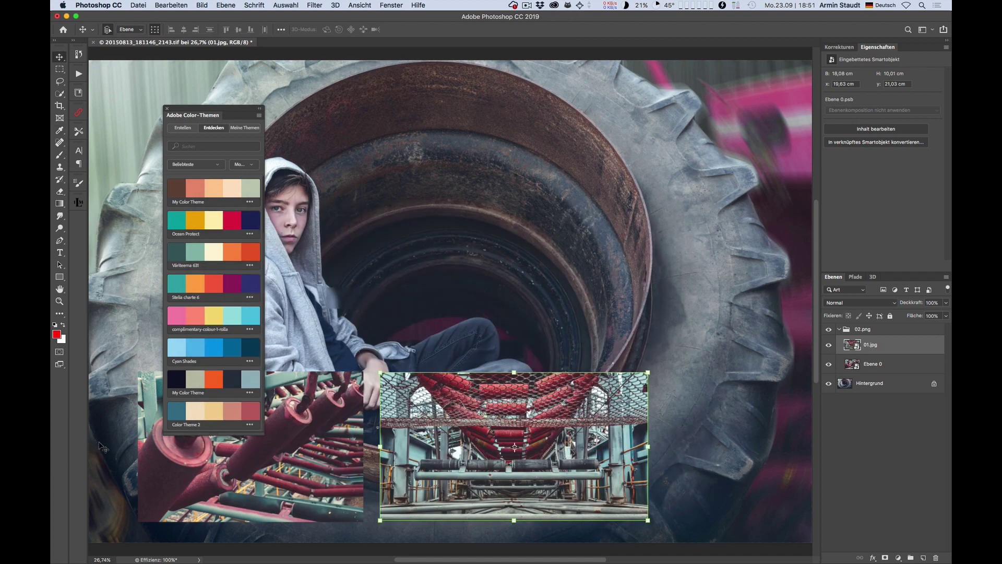